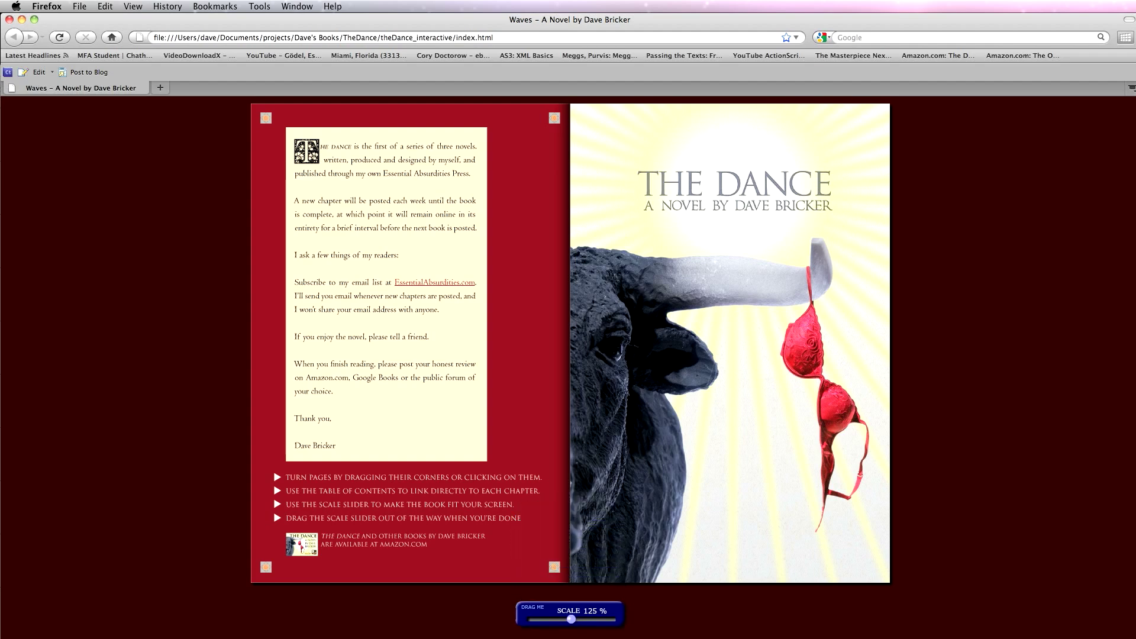
Try the interactive book's scale slider at larger sizes, close the browser preview and switch to InDesign.
mouse_move(571, 623)
left_mouse_down()
mouse_move(596, 623)
mouse_move(578, 623)
left_mouse_up()
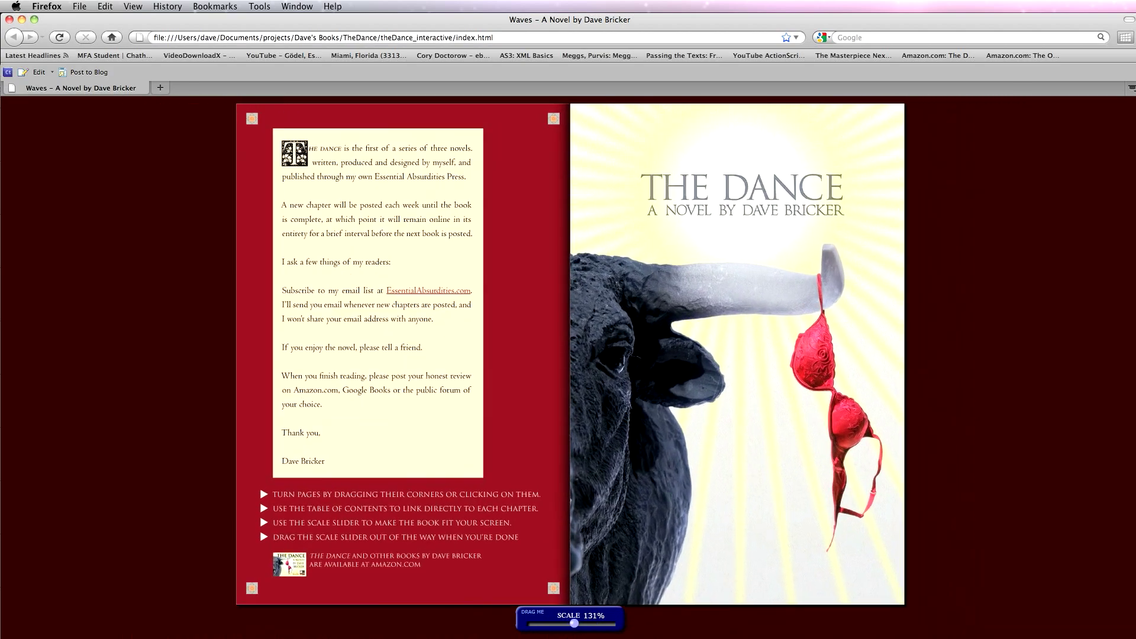
left_click_drag(574, 623, 604, 624)
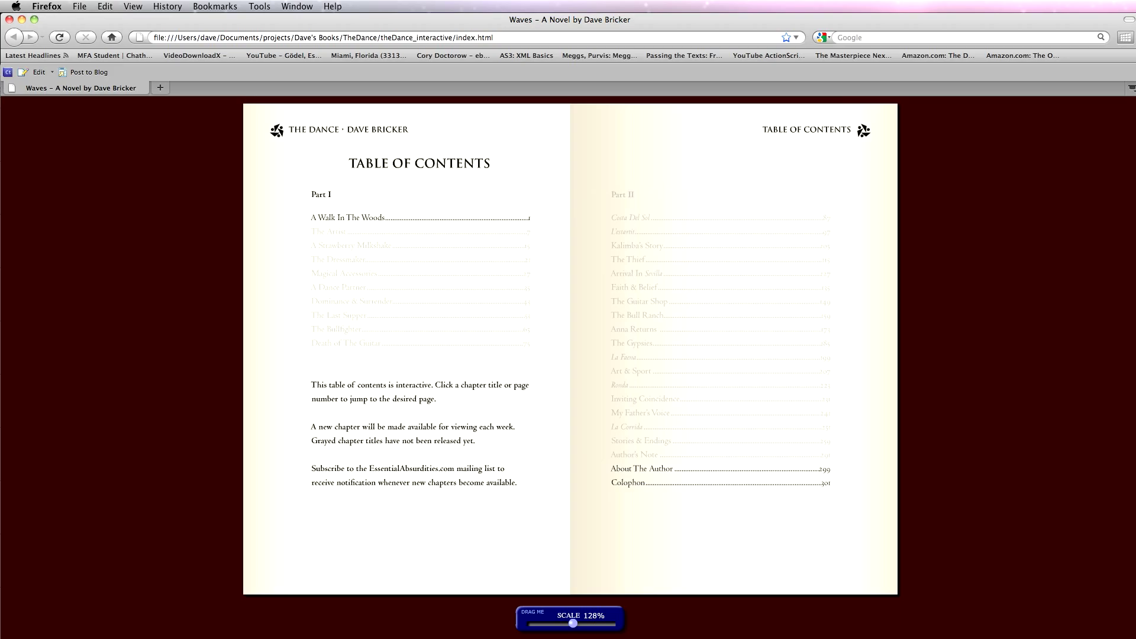
key("super+w")
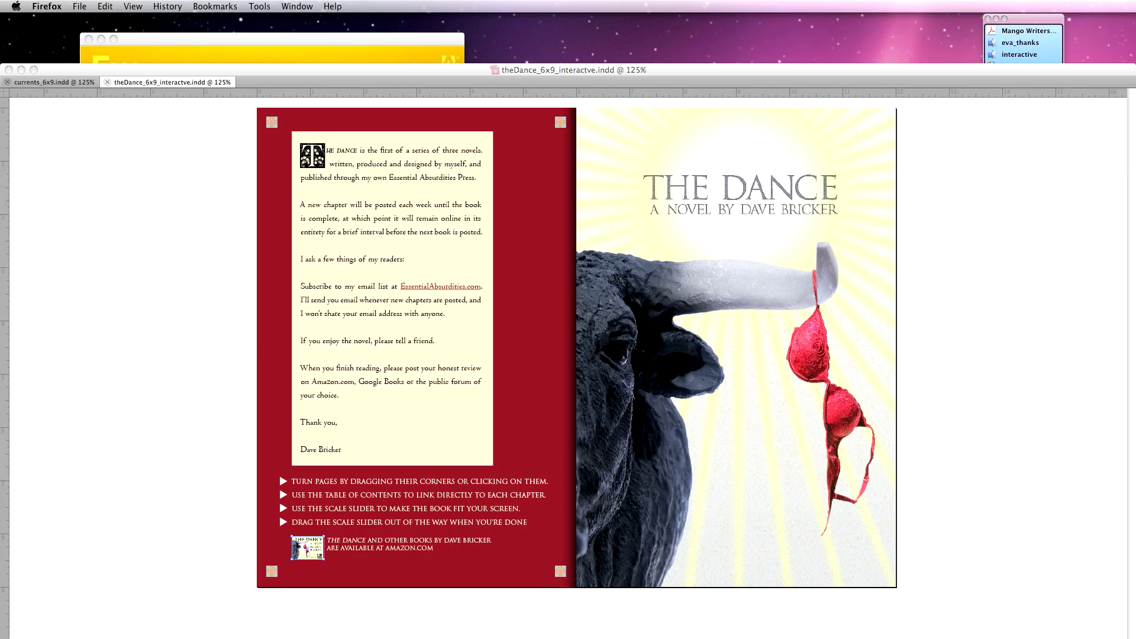
key("super+Tab")
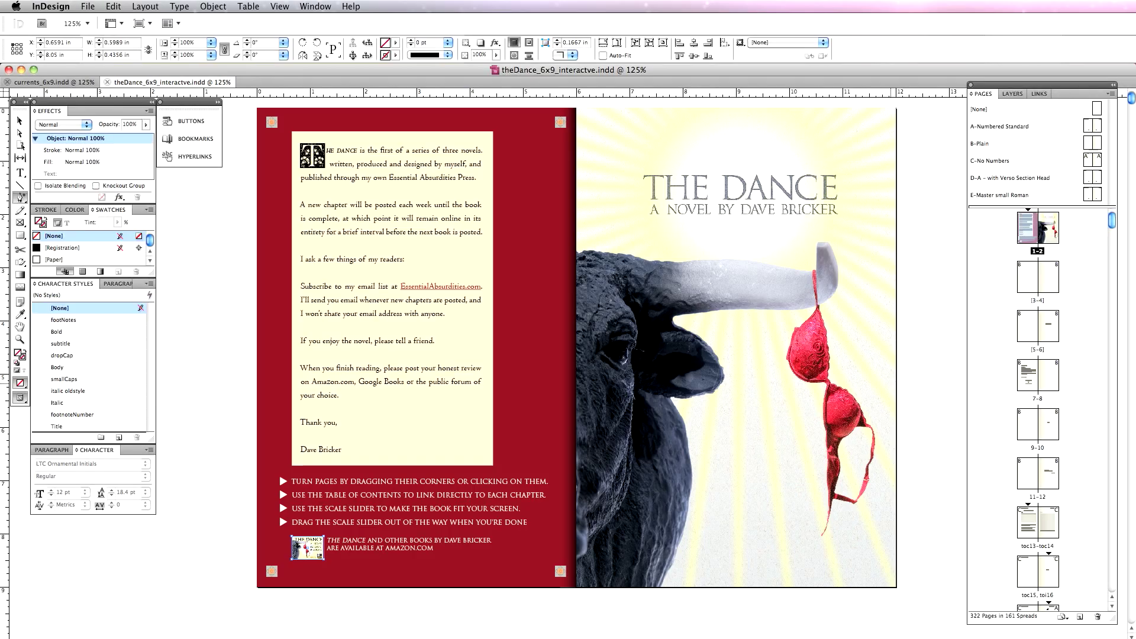
Examine the opening spreads of theDance_6x9_interactve.indd, and those of currents_6x9.indd from the title page through the table of contents.
key("alt+Page_Down")
key("alt+Page_Down")
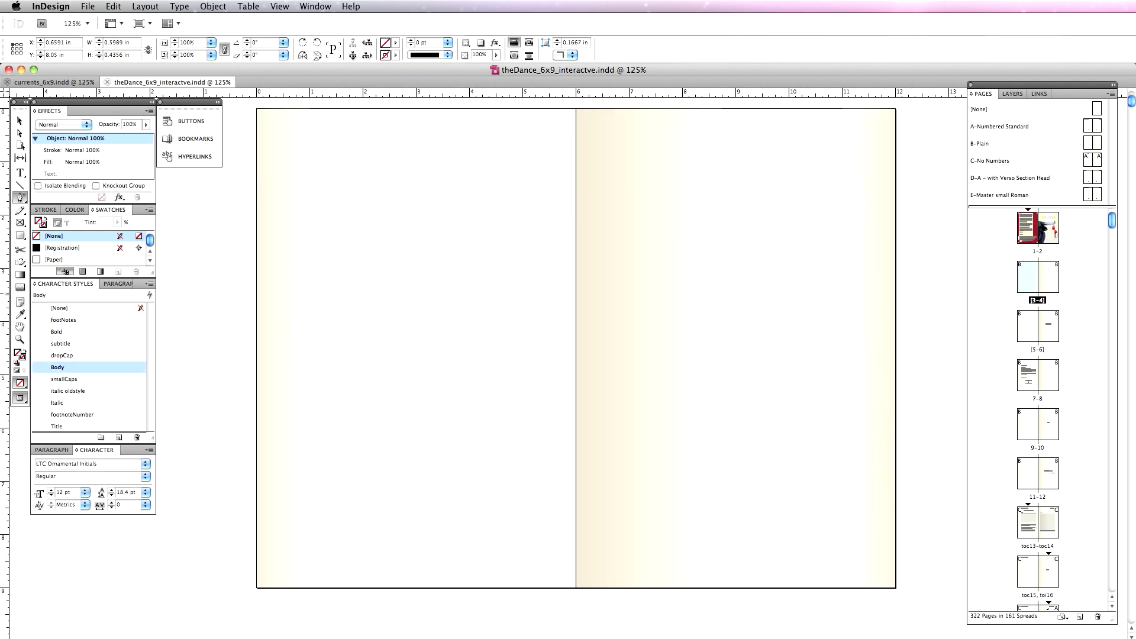
key("alt+Page_Down")
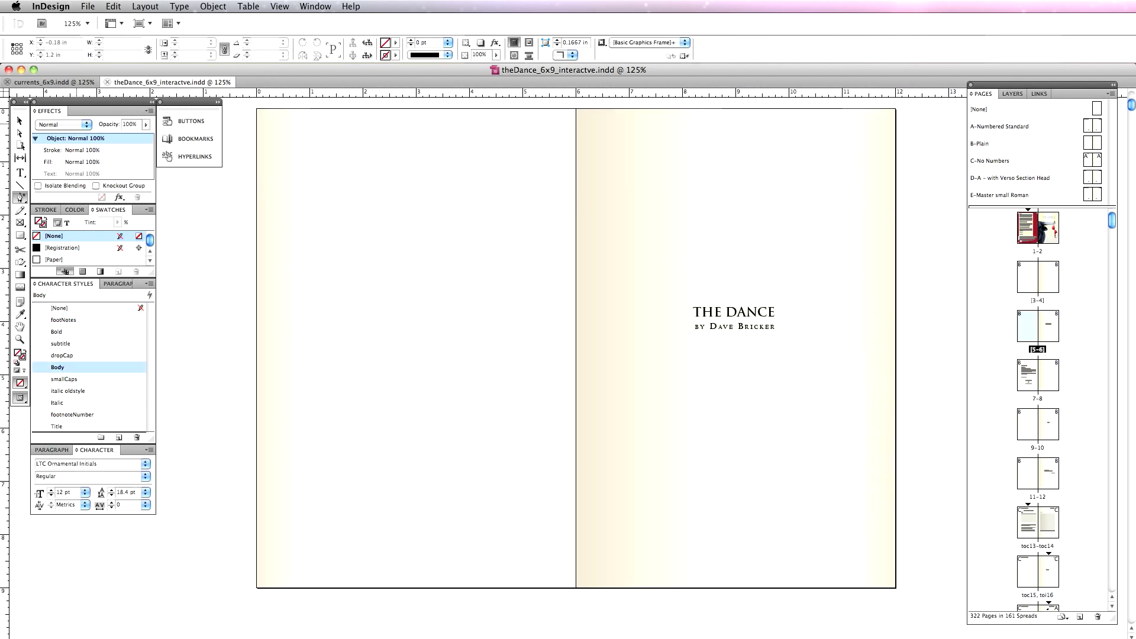
key("super+grave")
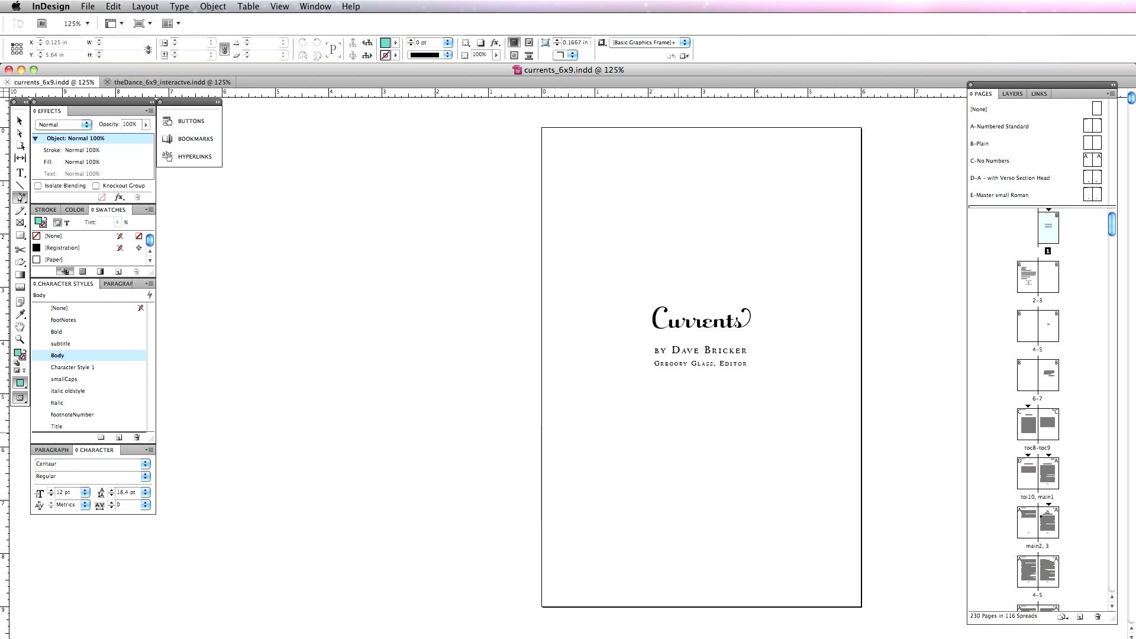
scroll(890, 344, "left", 3)
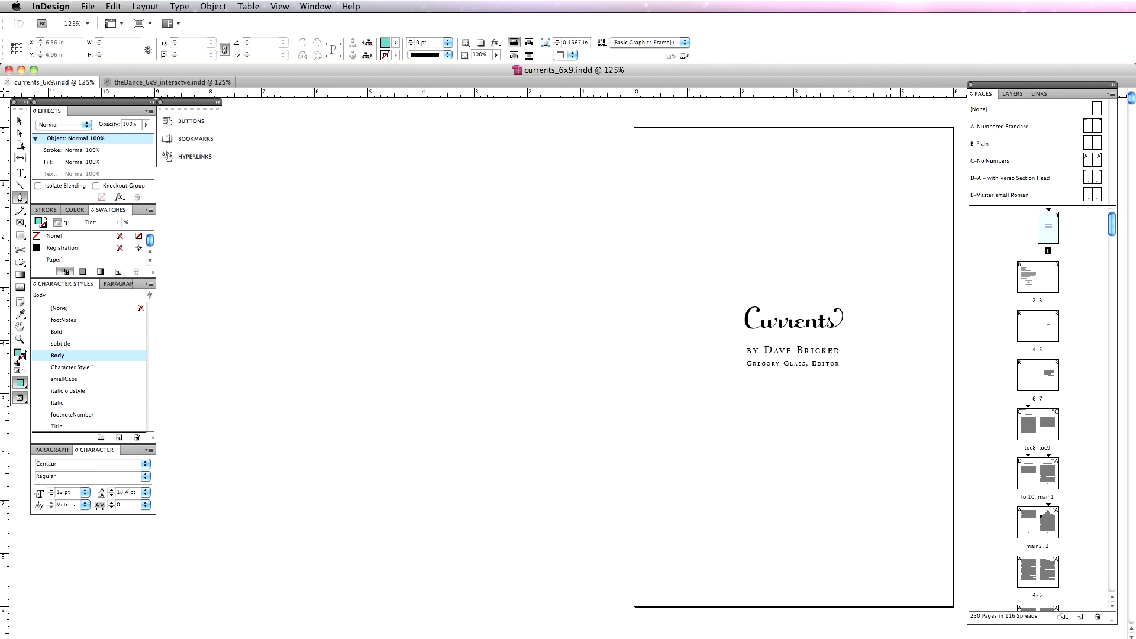
scroll(891, 343, "down", 2)
scroll(562, 355, "down", 15)
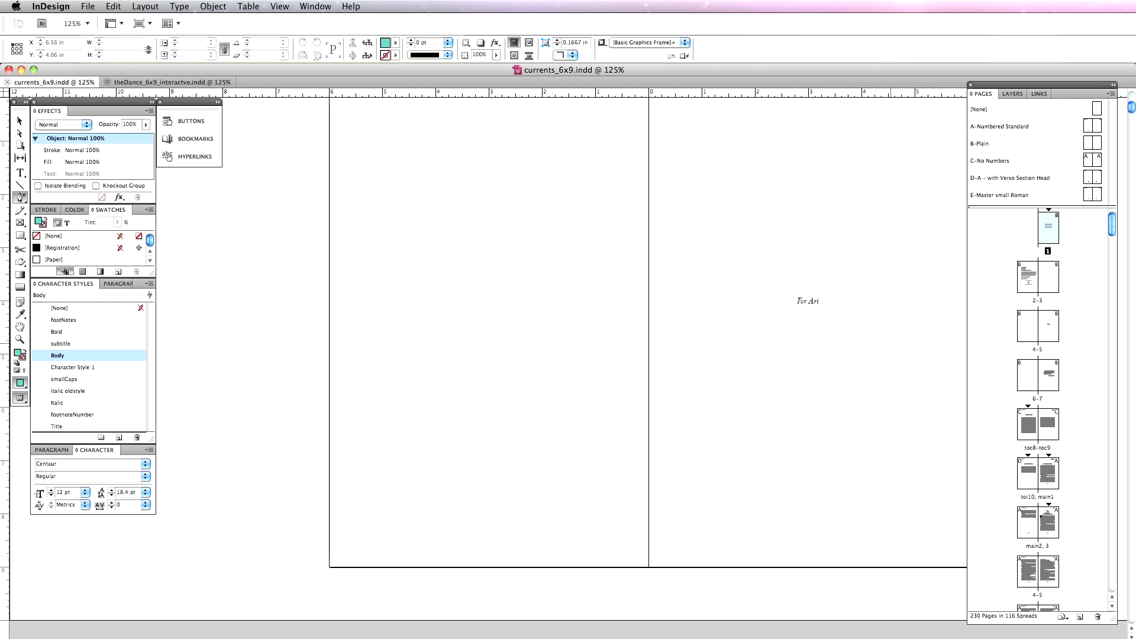
scroll(562, 354, "down", 20)
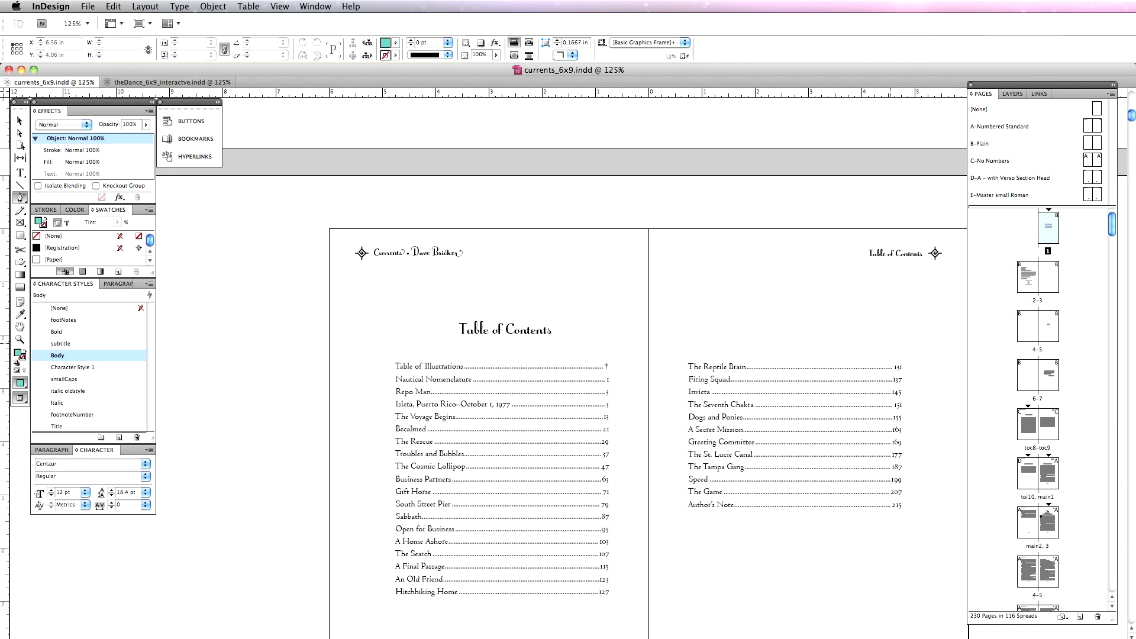
scroll(890, 343, "down", 6)
scroll(890, 343, "up", 20)
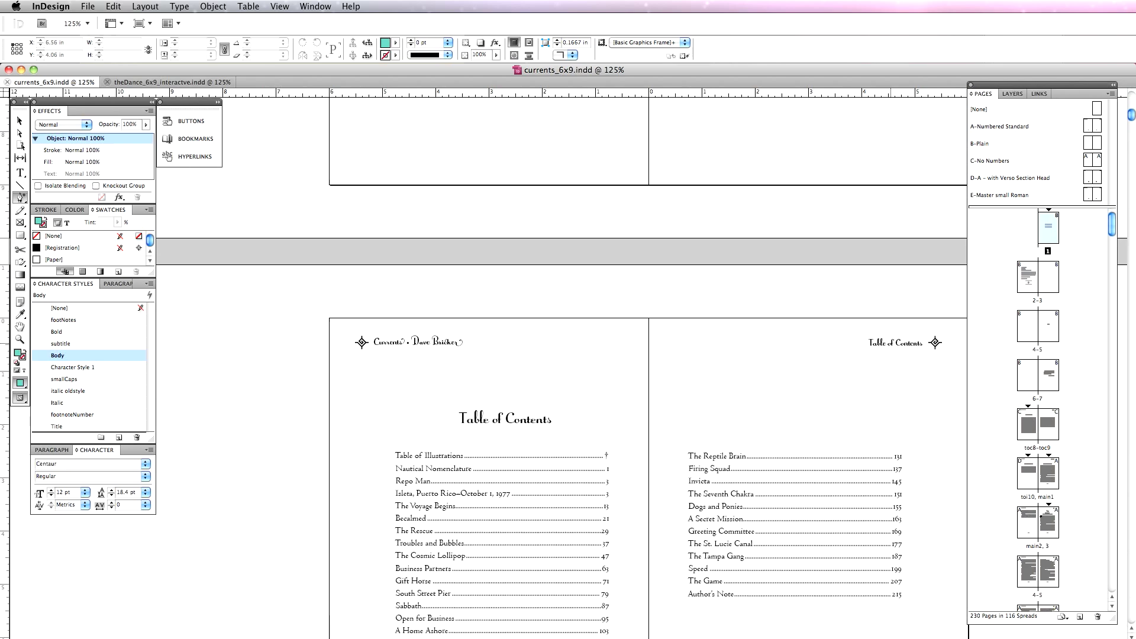
scroll(562, 355, "up", 15)
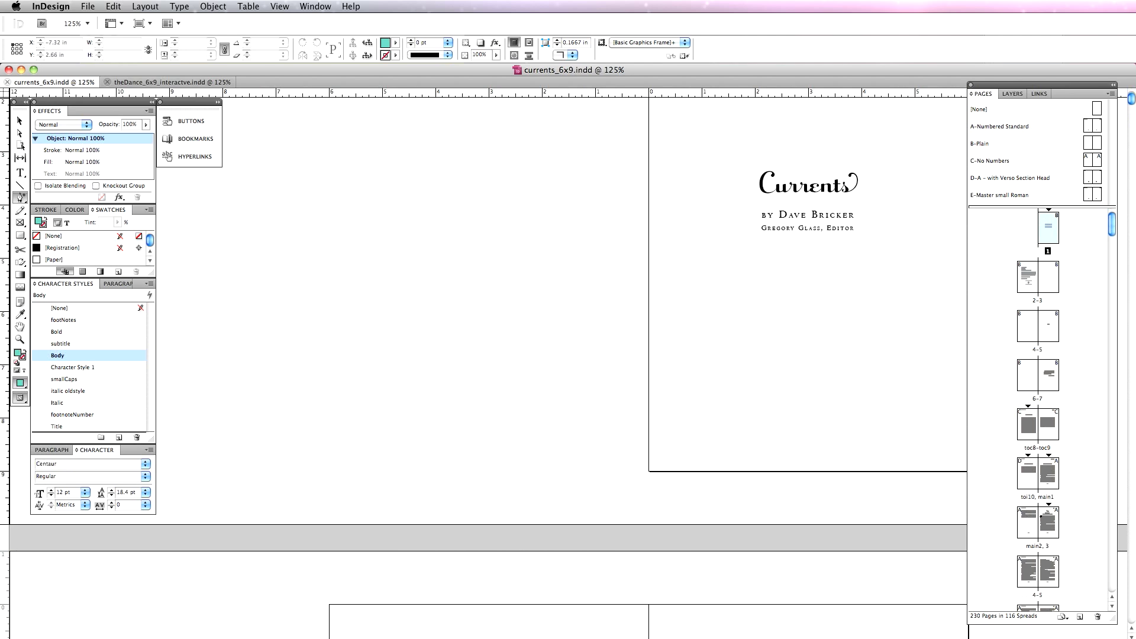
Set up a Flash Player (SWF) export replacing currents_6x9_1-10.swf in the interactive folder, enabling Generate HTML File and View SWF after Exporting.
left_click(87, 7)
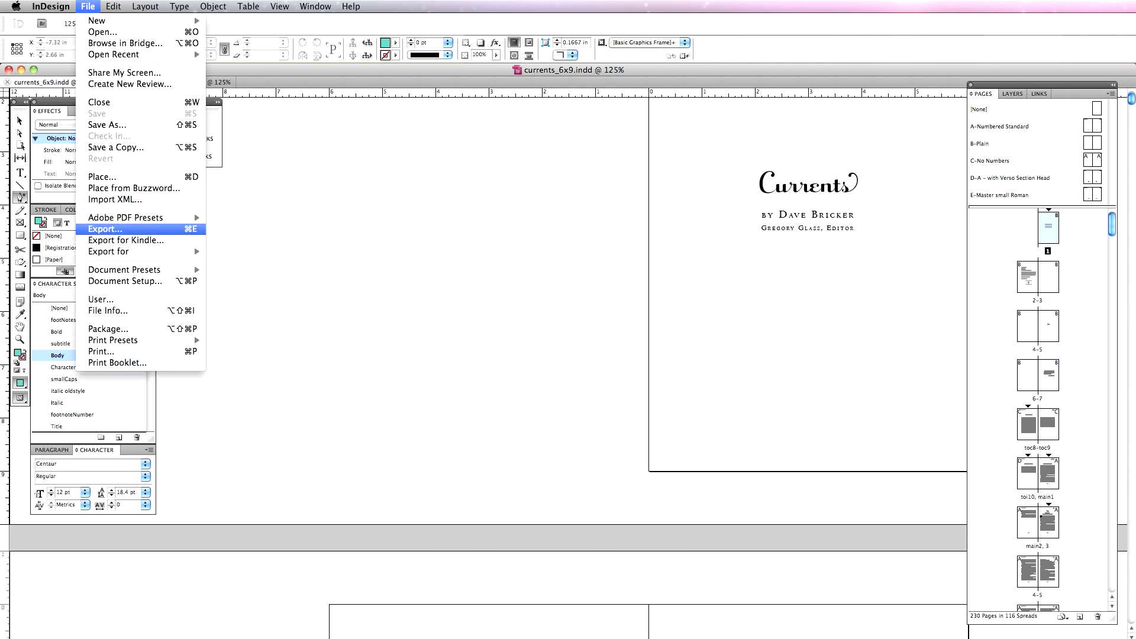
left_click(140, 229)
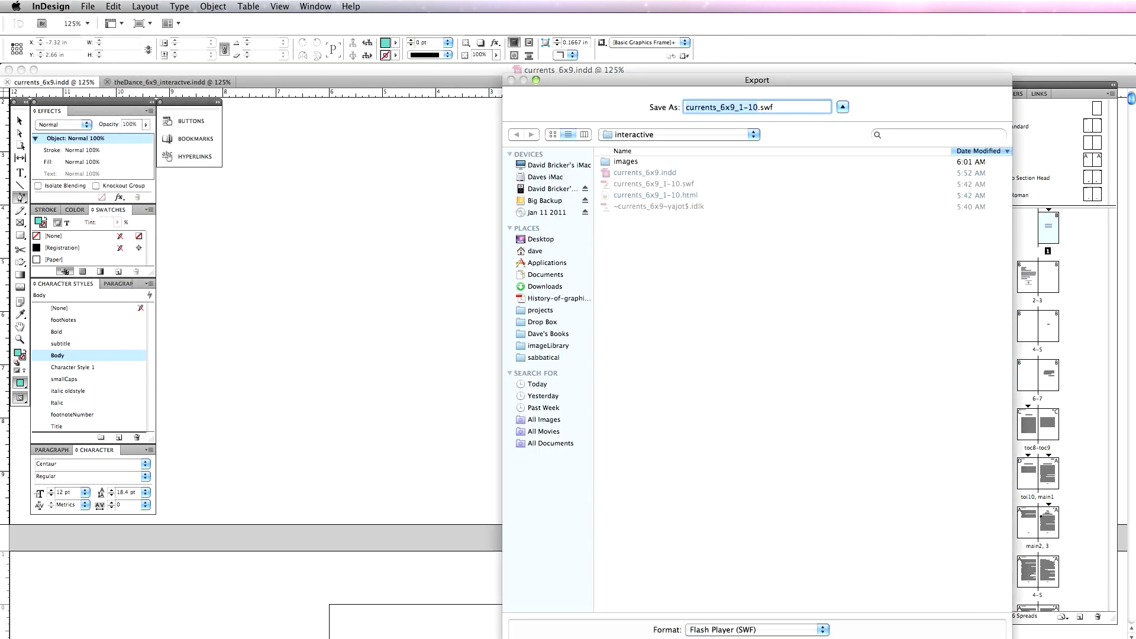
left_click(679, 135)
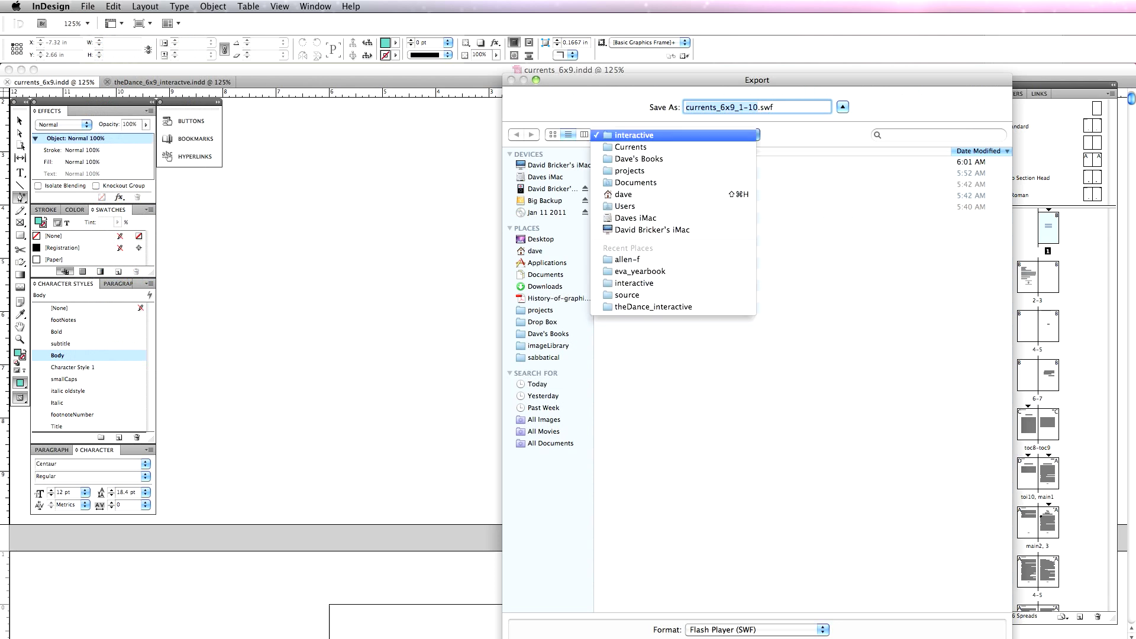
key("Escape")
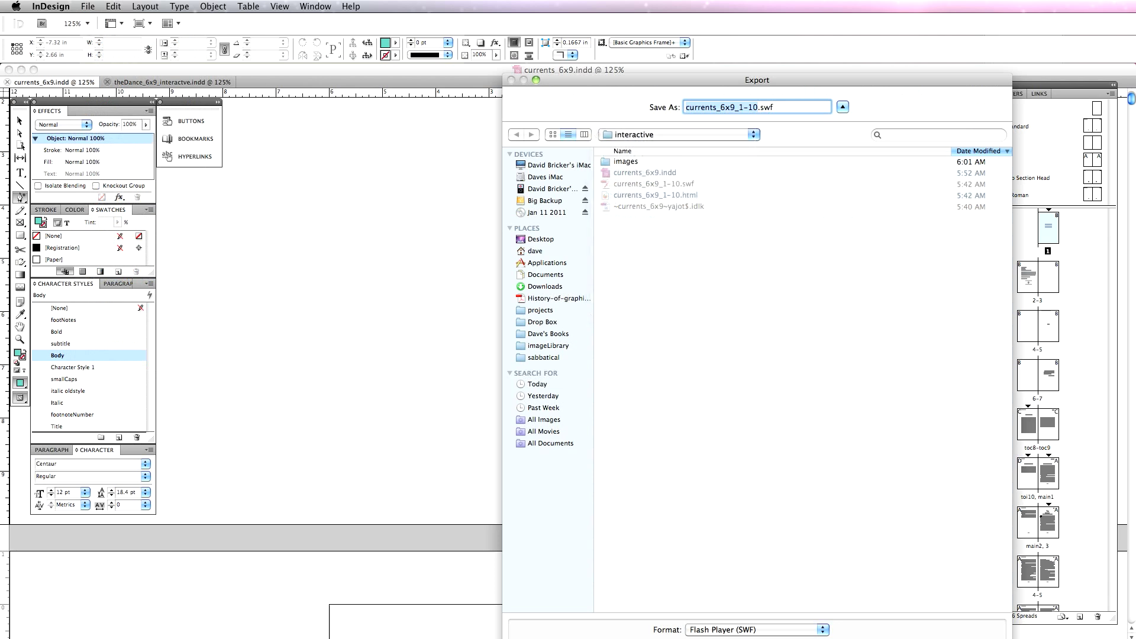
left_click_drag(1009, 637, 994, 572)
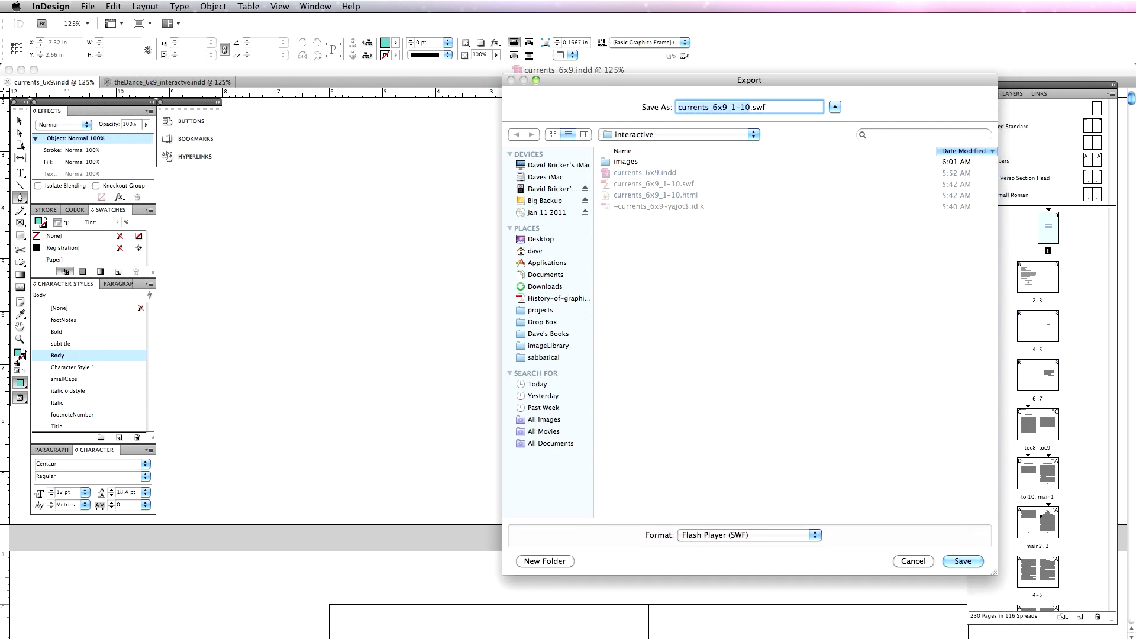
key("Return")
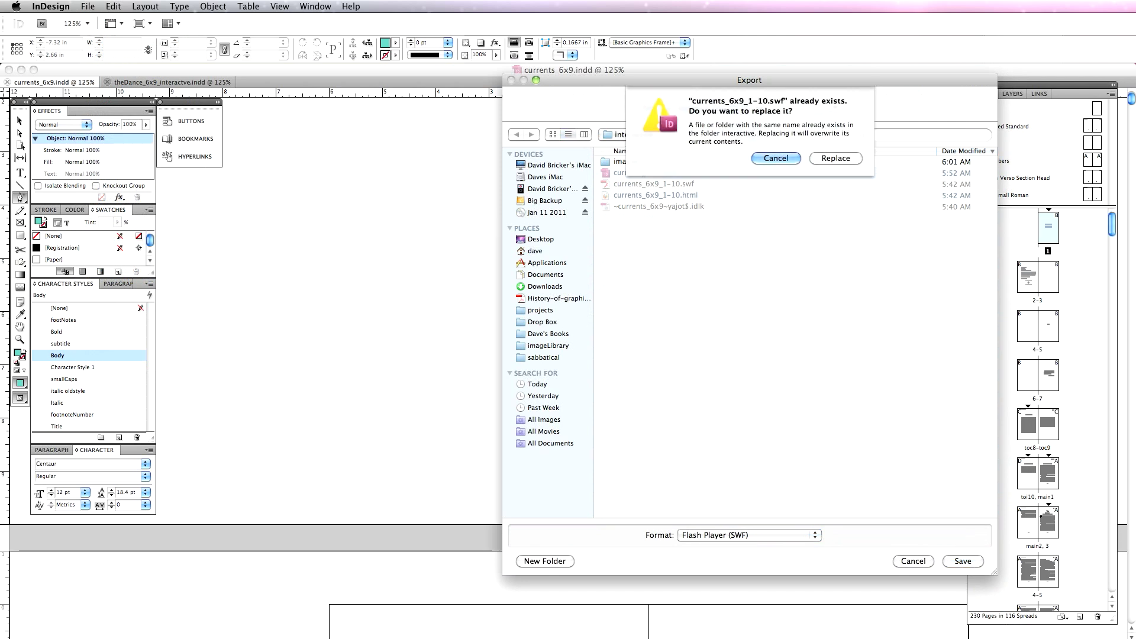
left_click(834, 158)
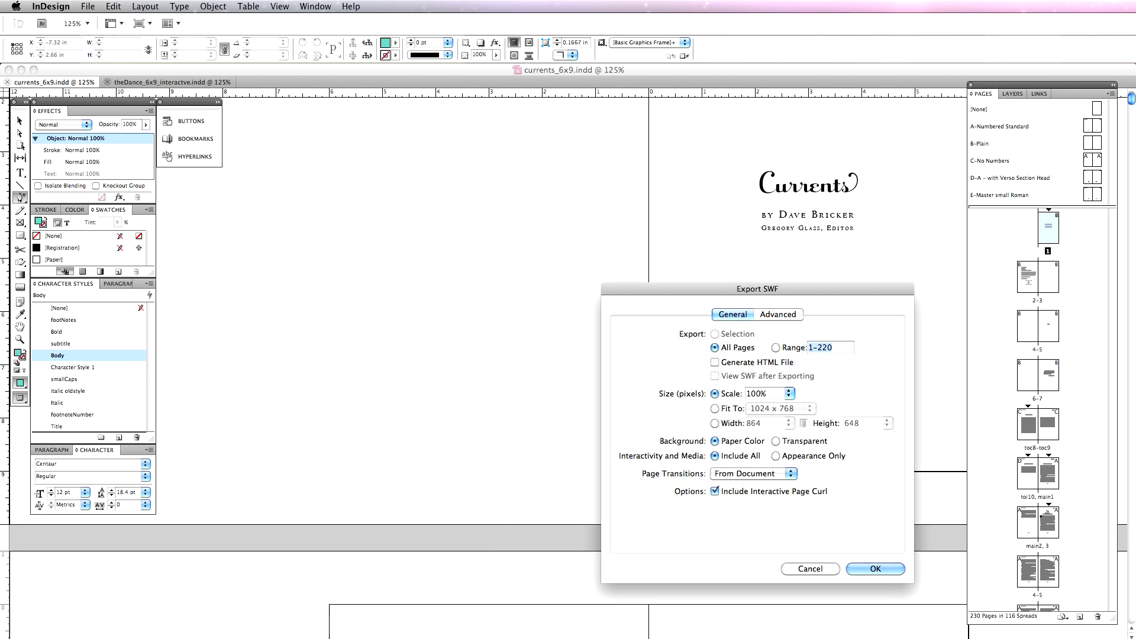
left_click(714, 362)
left_click(714, 376)
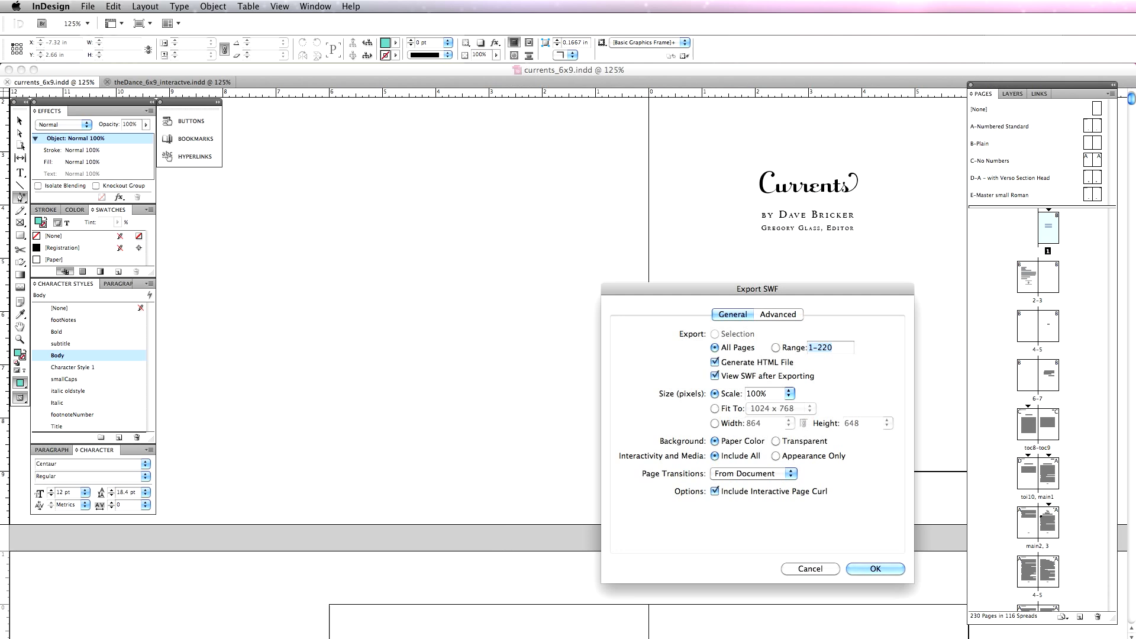
Review the advanced frame rate, resolution and JPEG quality options, and try to run the SWF export.
left_click(778, 315)
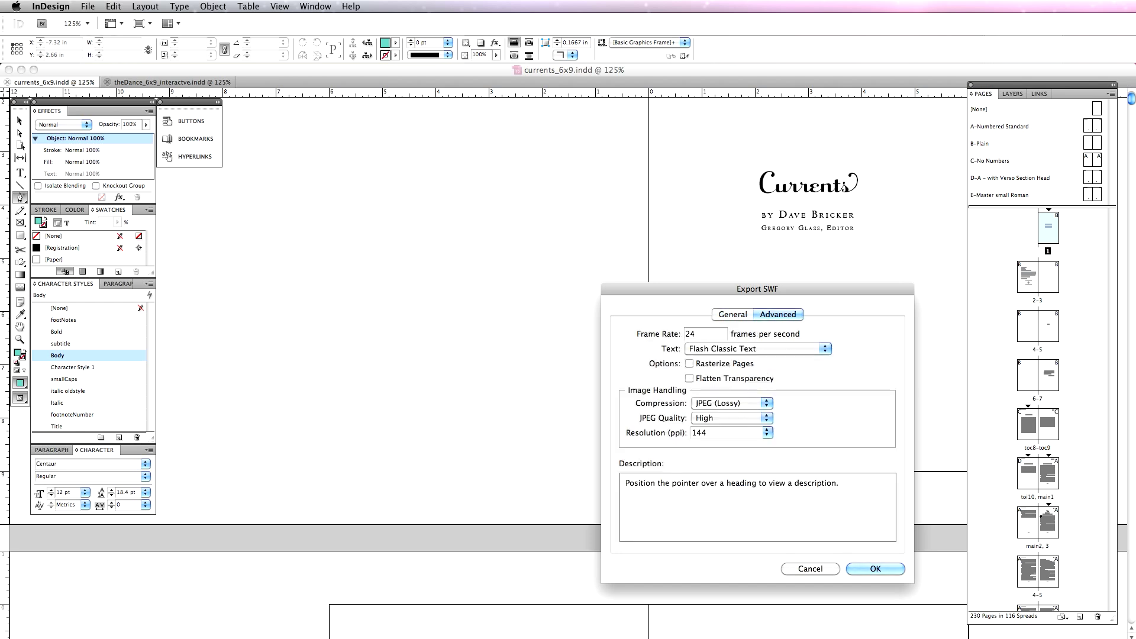
mouse_move(658, 333)
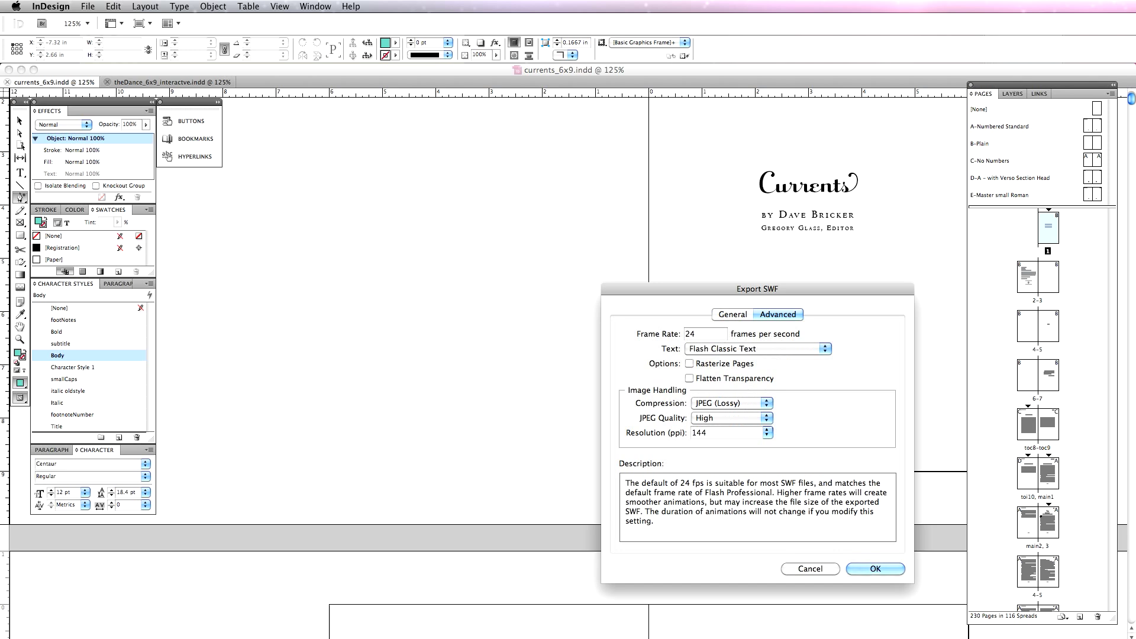
mouse_move(724, 363)
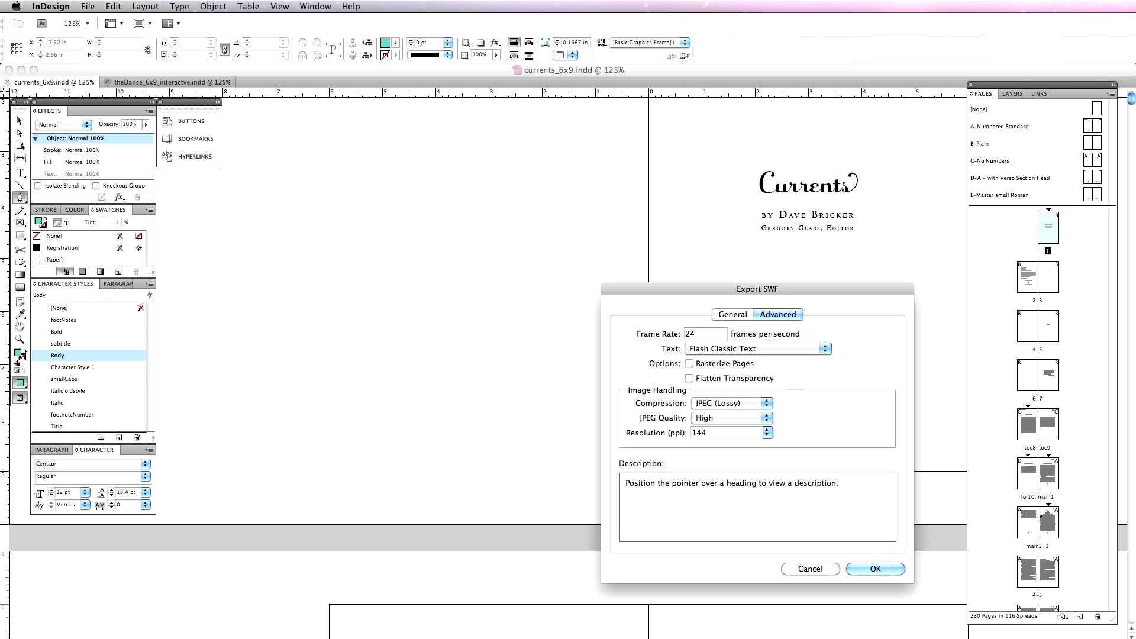
left_click(767, 433)
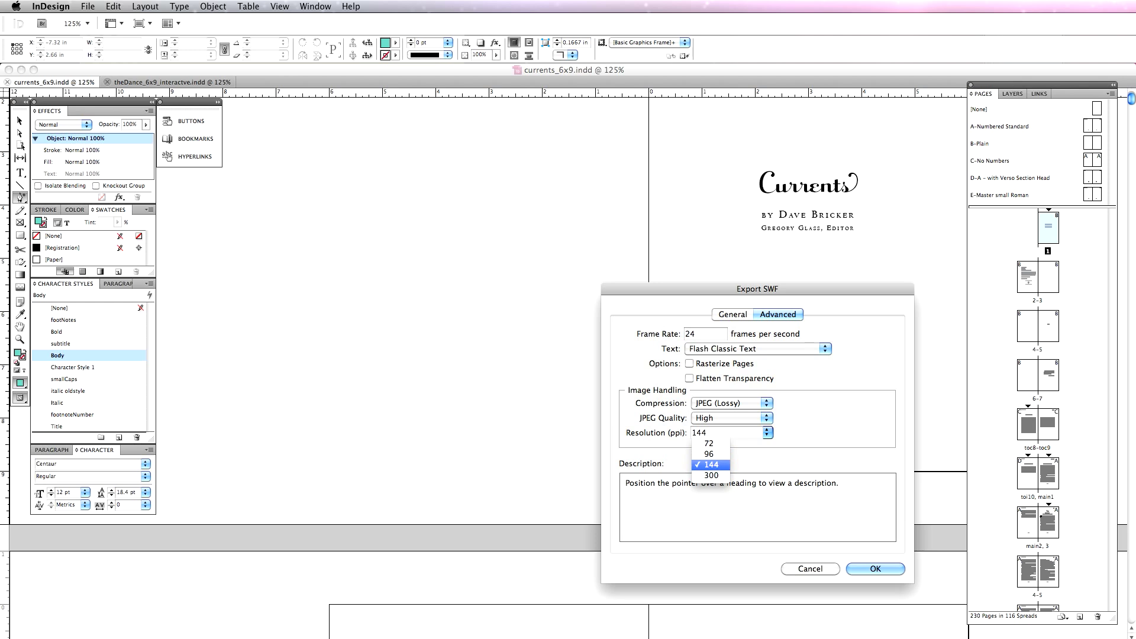
key("Return")
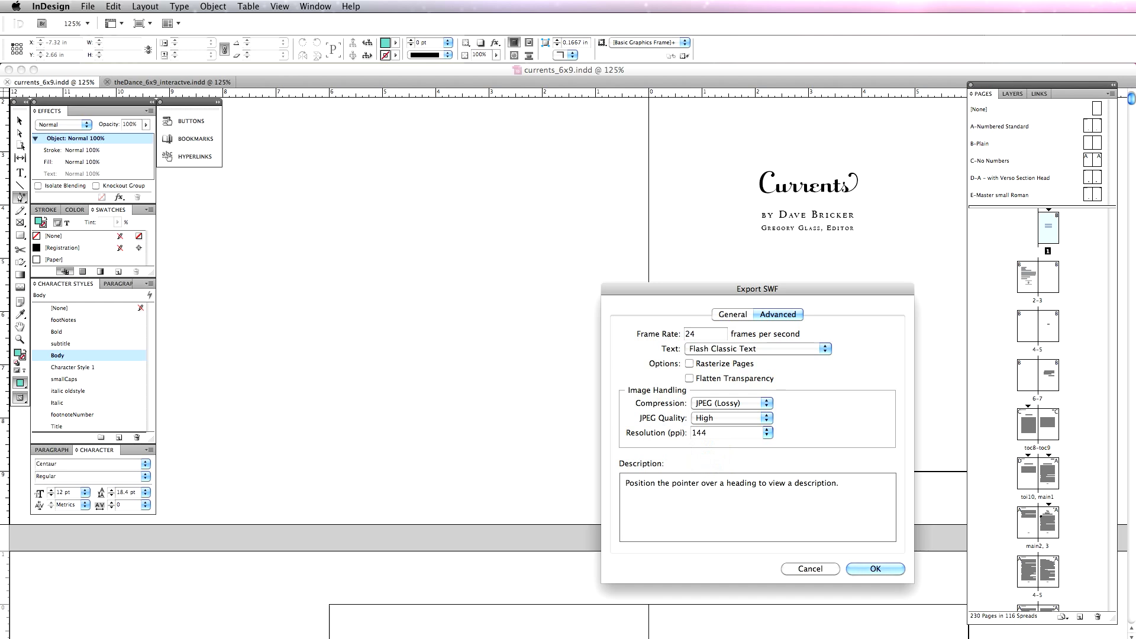
left_click(728, 418)
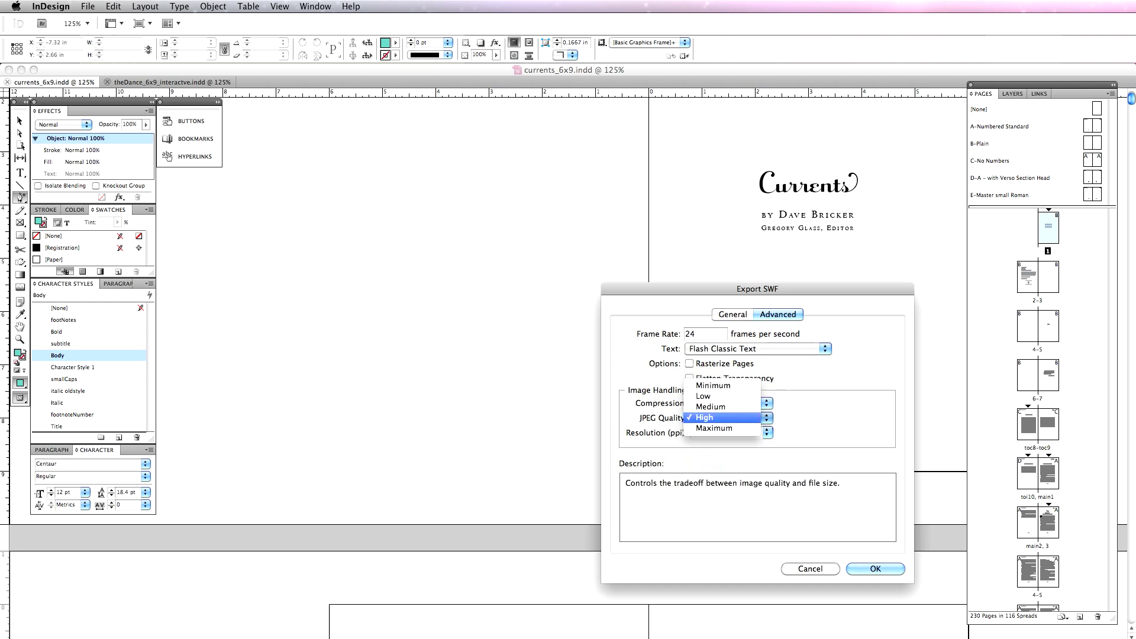
key("Escape")
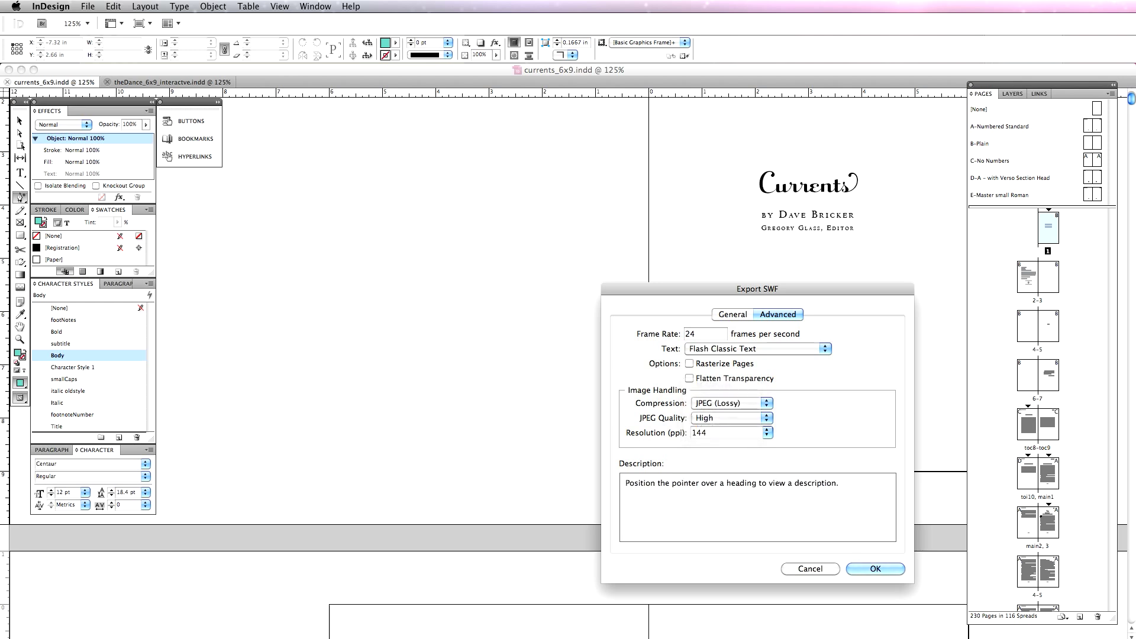
key("Return")
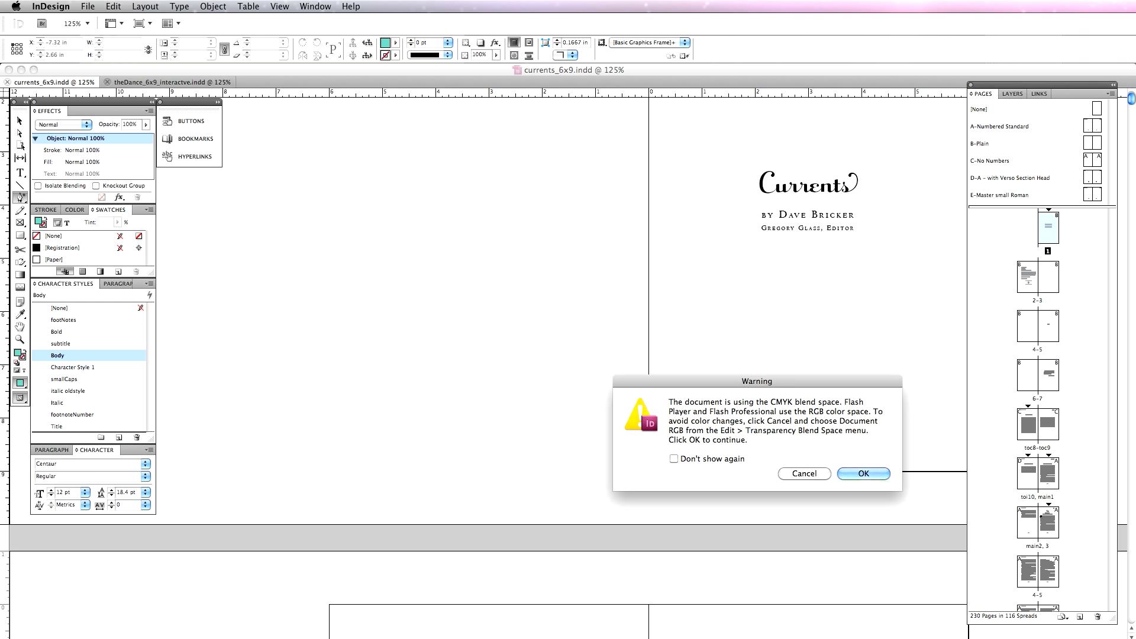
key("Escape")
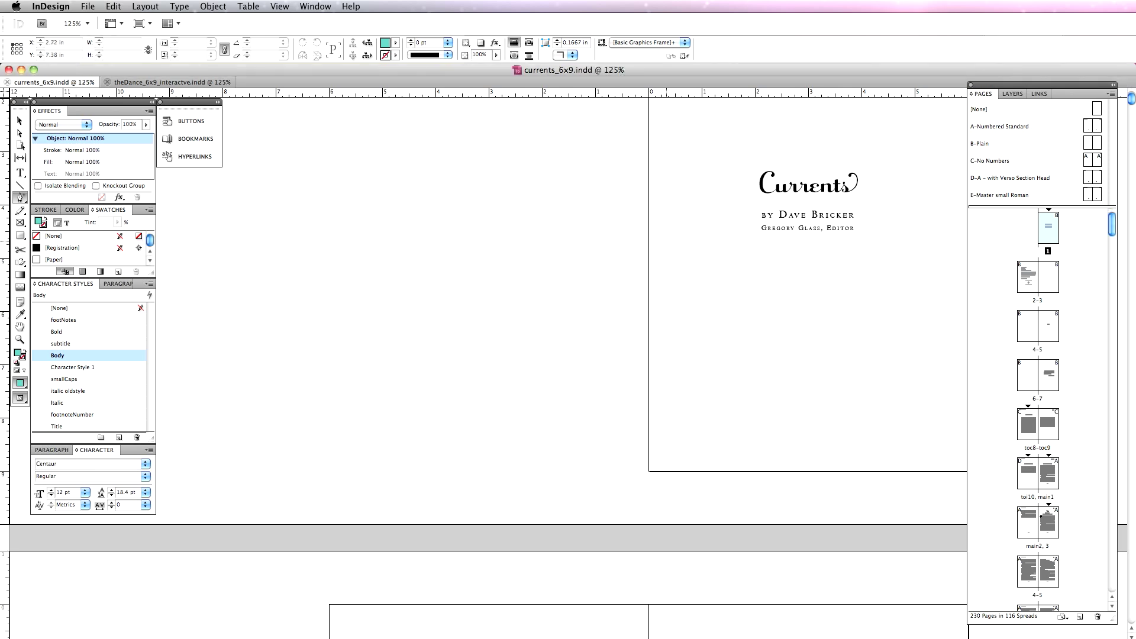
Set the document's transparency blend space to Document RGB and activate the Selection tool.
left_click(87, 6)
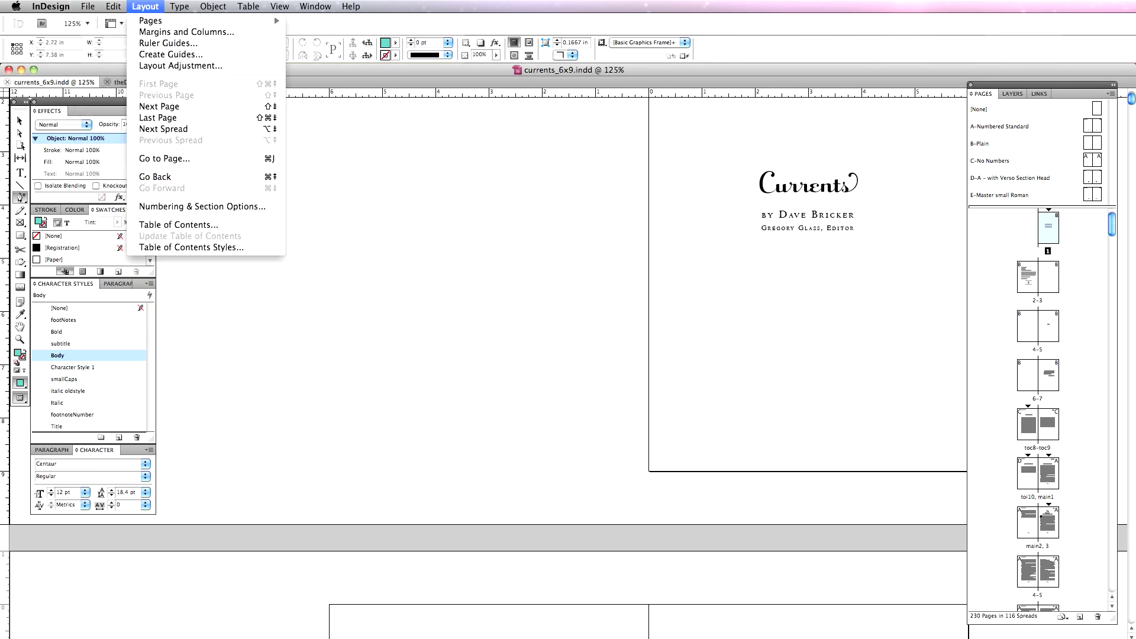
mouse_move(50, 6)
mouse_move(88, 6)
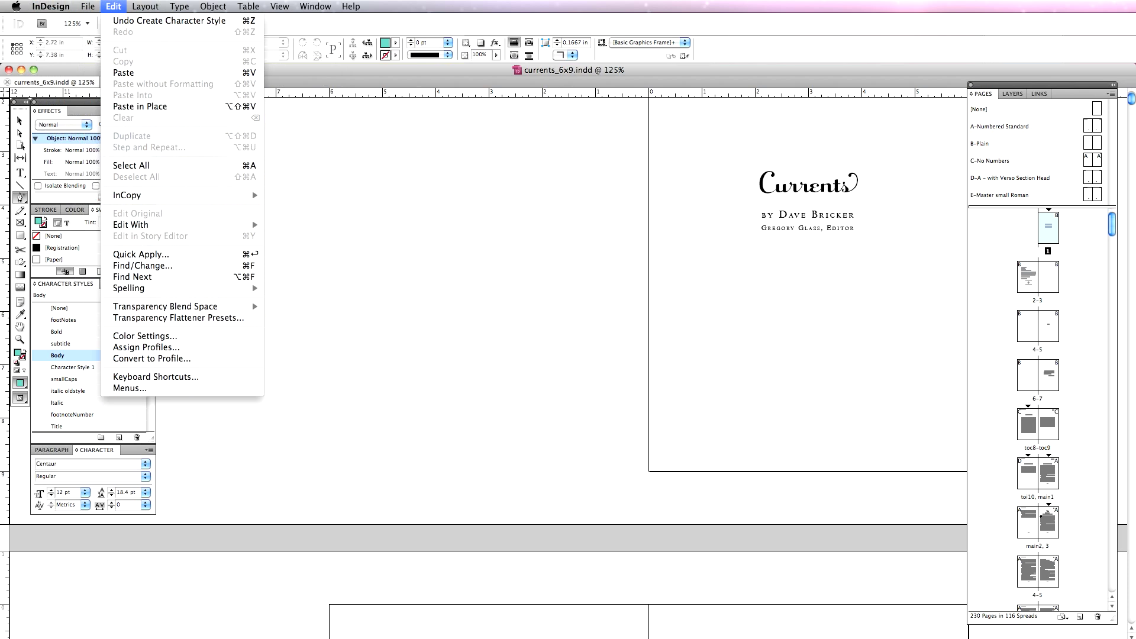
mouse_move(237, 306)
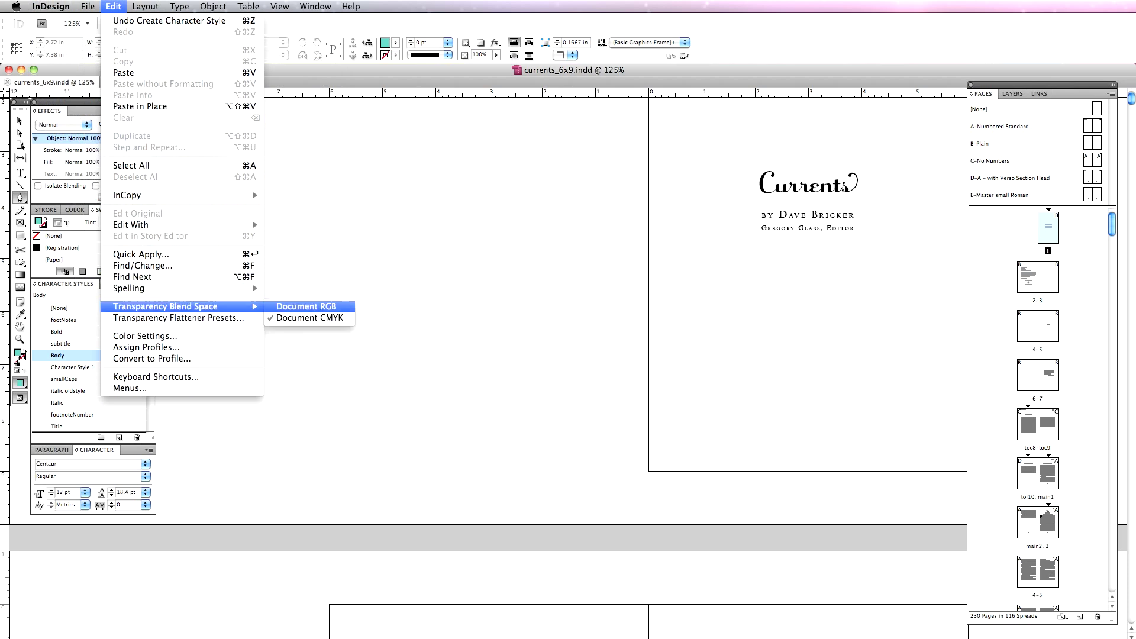
left_click(306, 306)
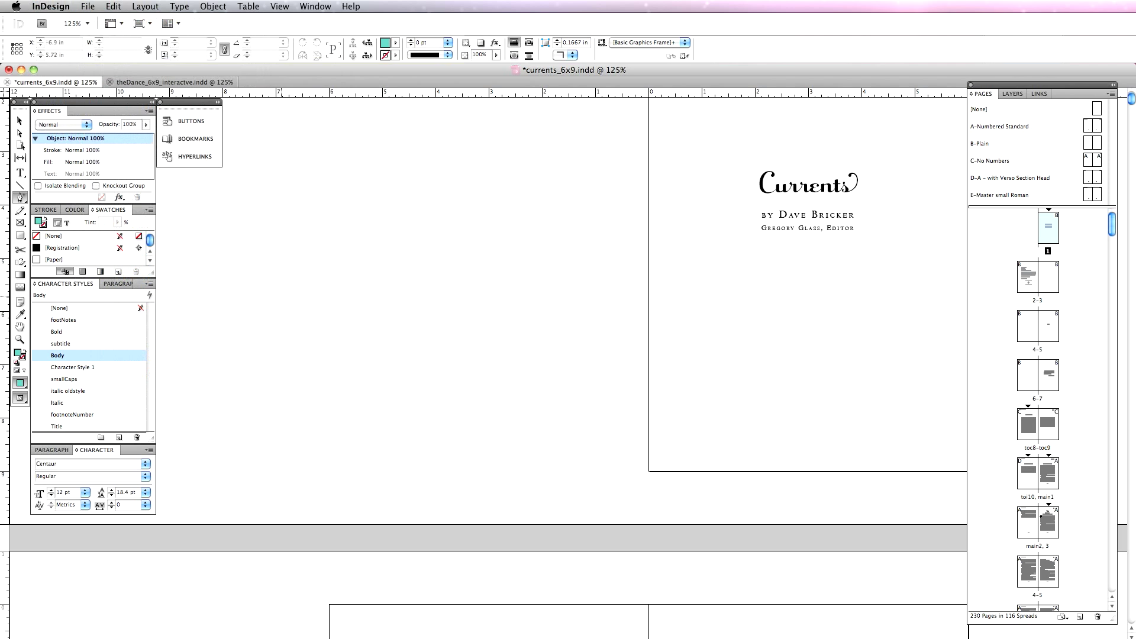
key("v")
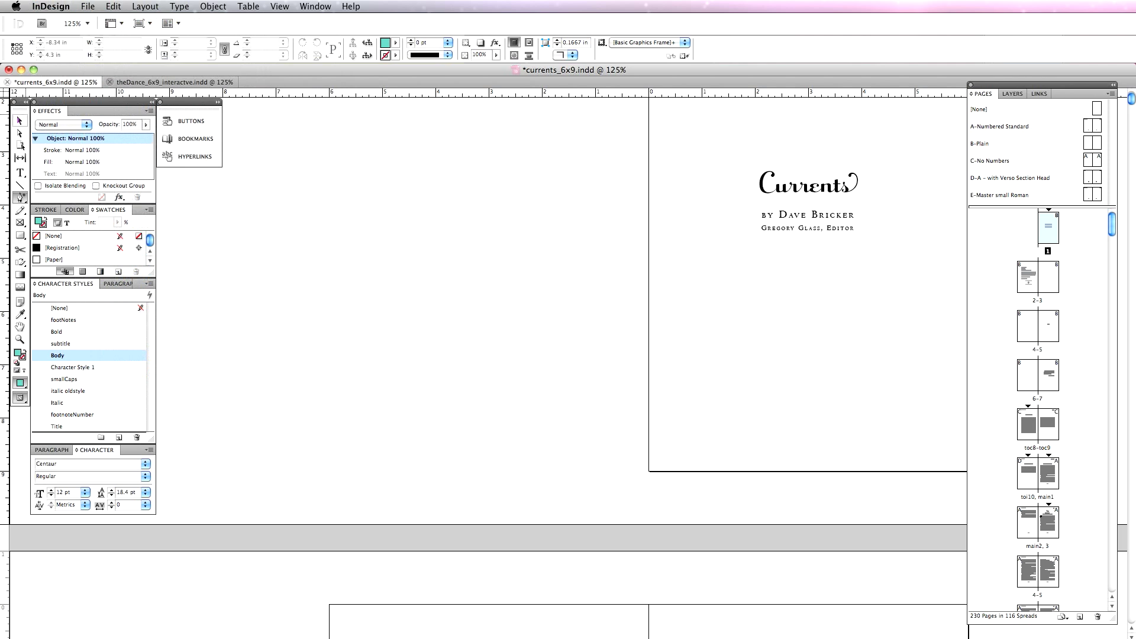
left_click(20, 121)
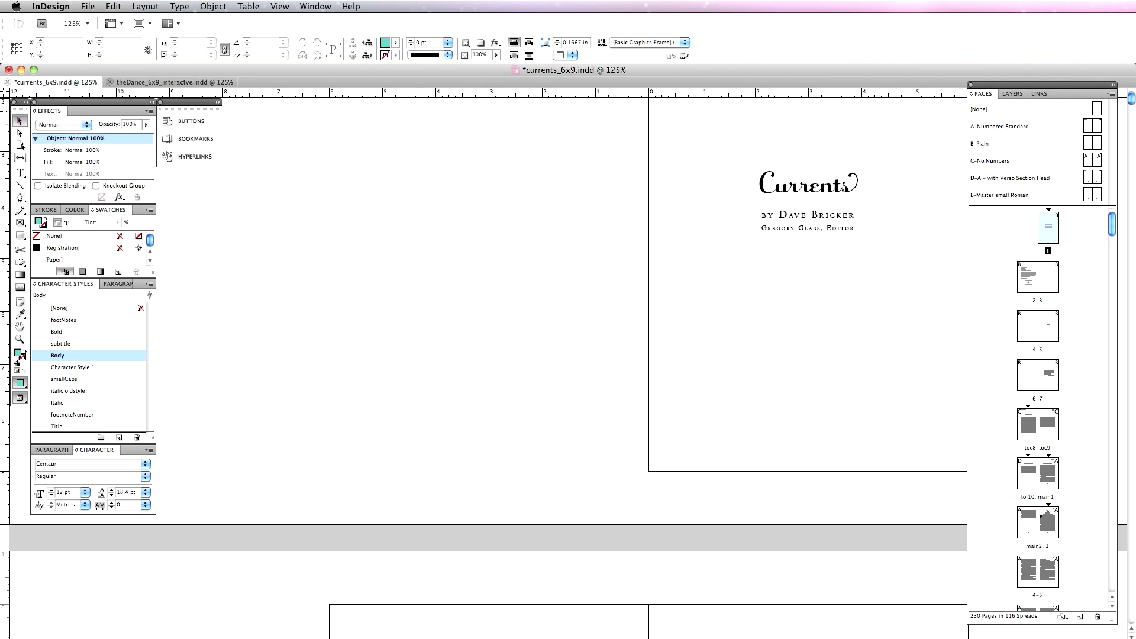
Export all pages as a Flash Player SWF with an HTML file and interactive page curl, replacing currents_6x9_1-10.swf in the interactive folder.
left_click(87, 6)
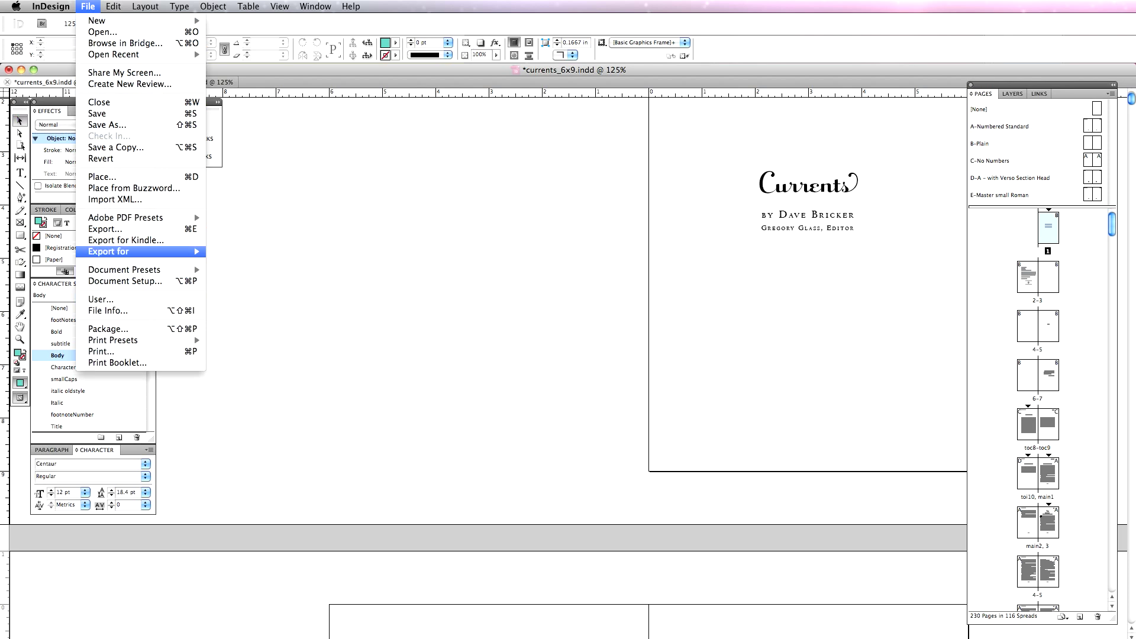
left_click(118, 229)
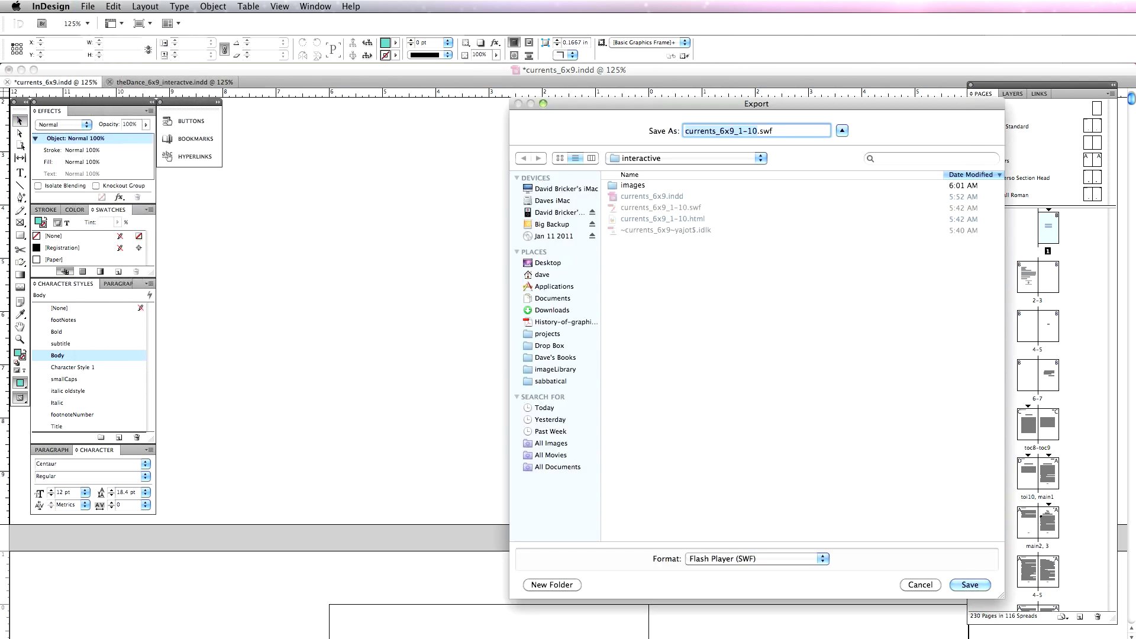
key("Return")
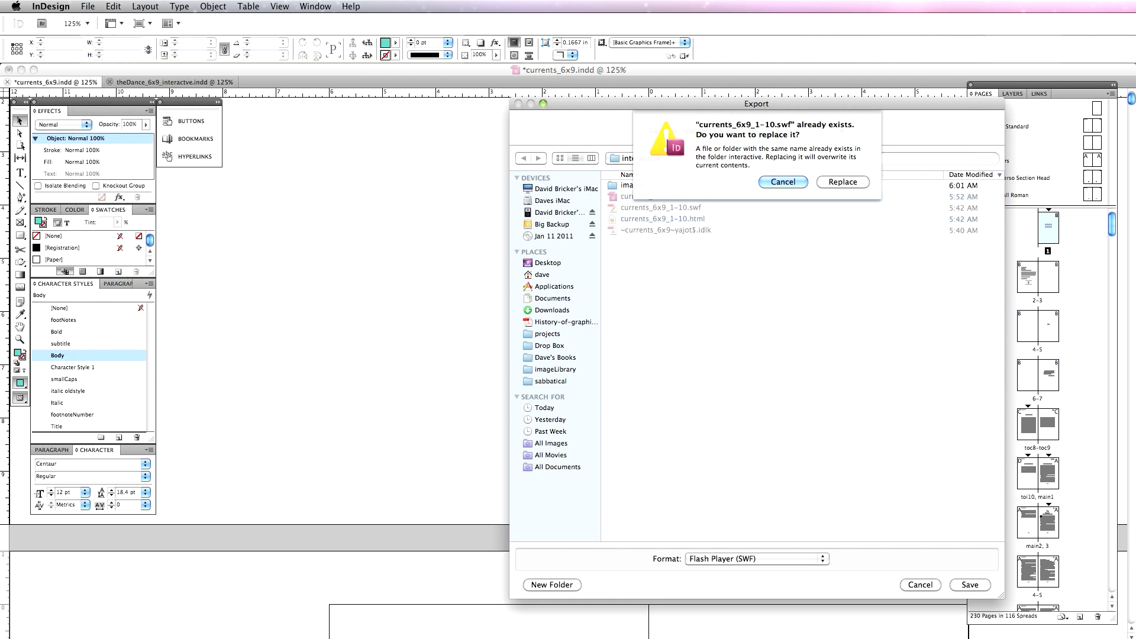
left_click(842, 182)
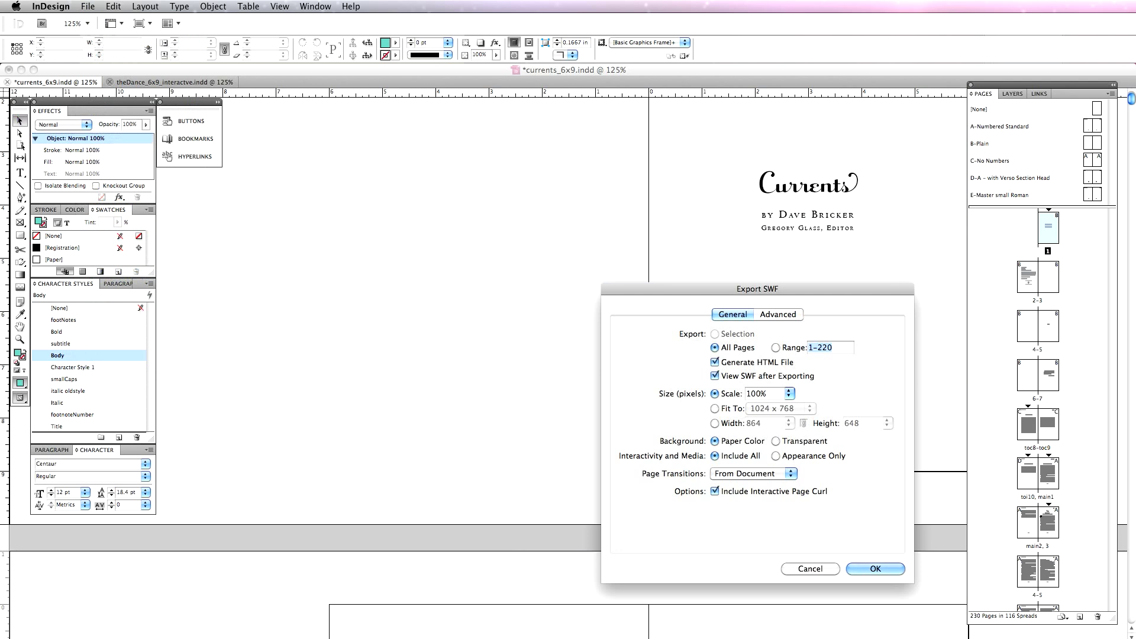
key("Return")
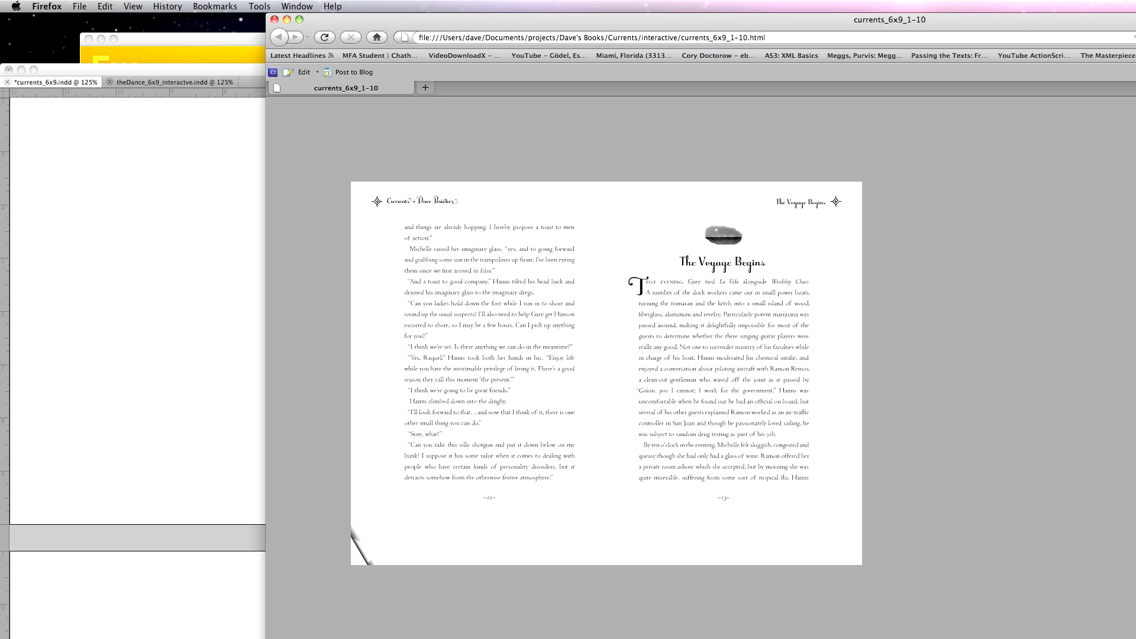
Page back through the exported book in Firefox to the table of contents, then return to the InDesign layout.
key("Left")
key("Left")
key("Left")
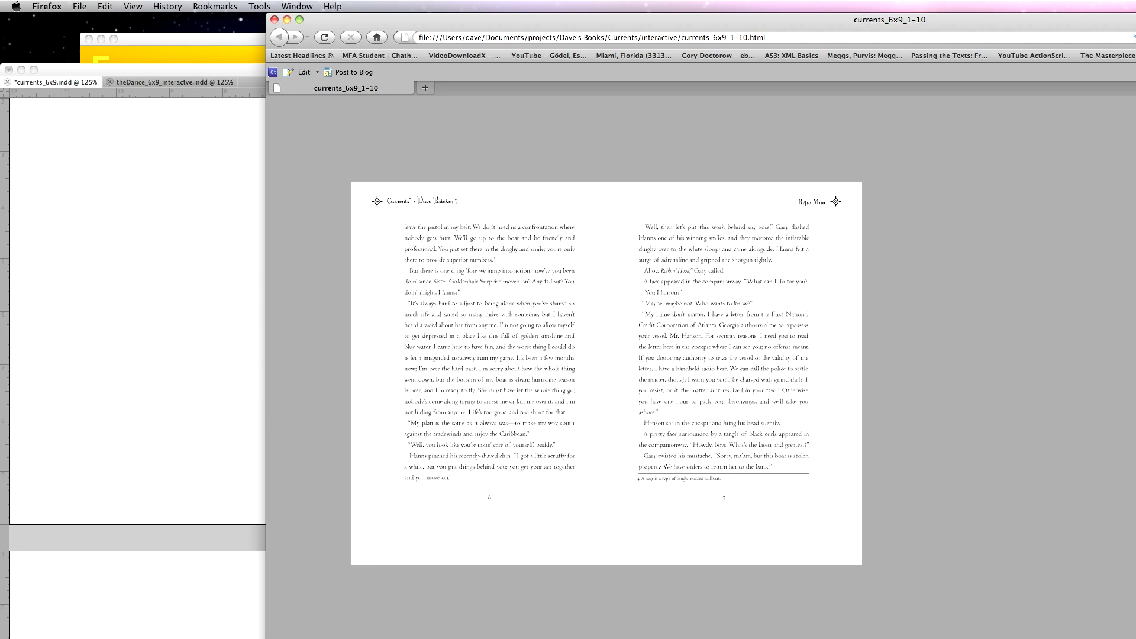
key("Left")
key("Left")
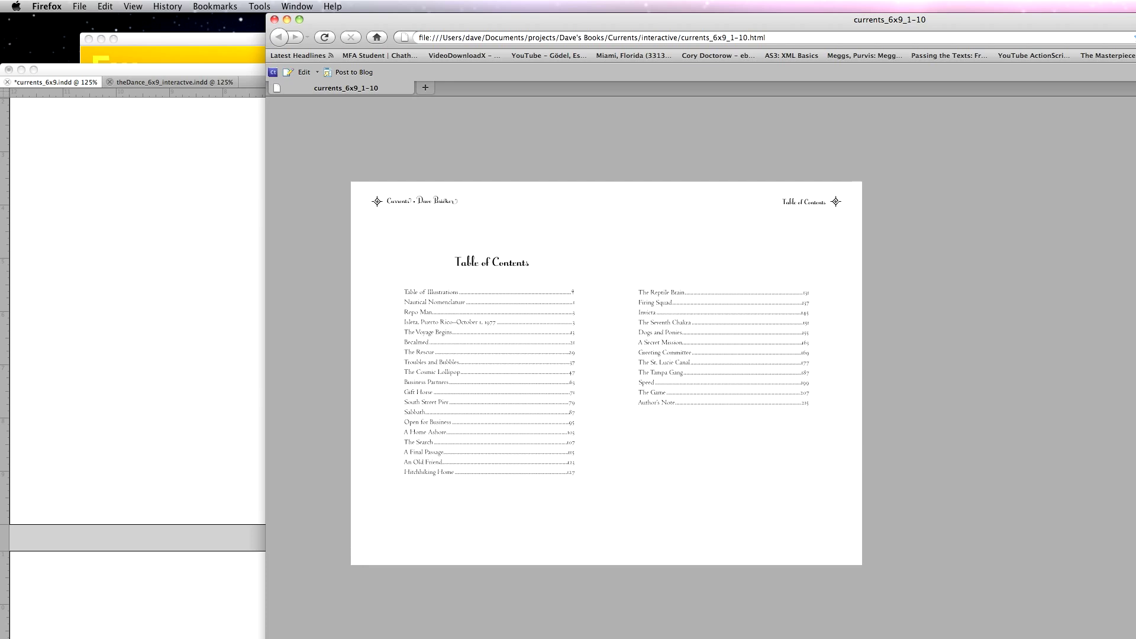
key("Right")
left_click(176, 176)
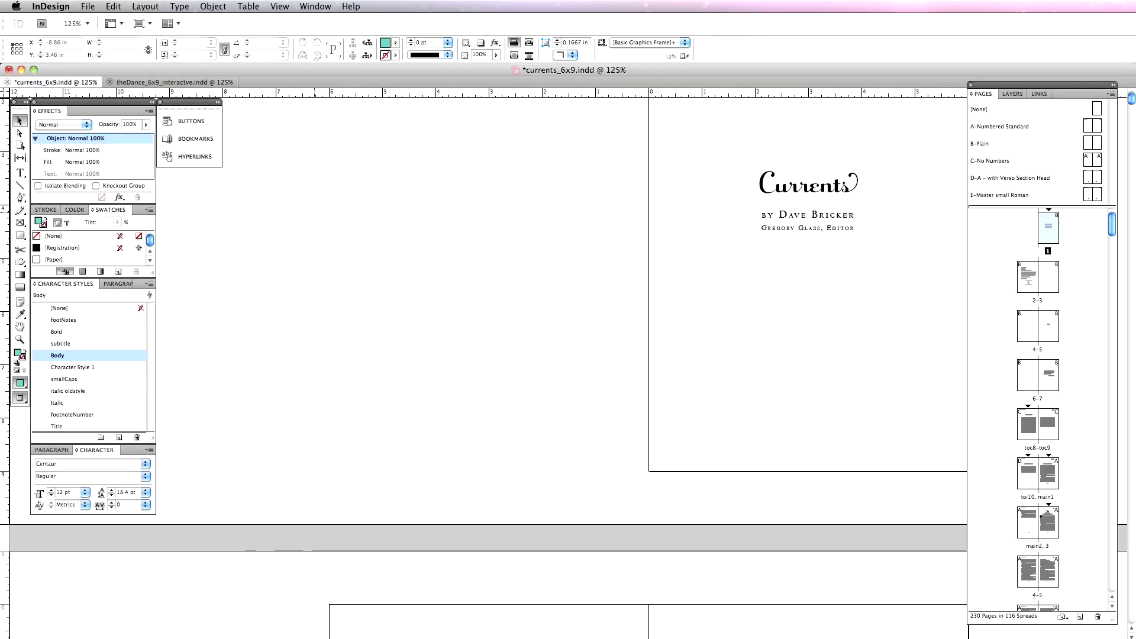
scroll(383, 242, "right", 3)
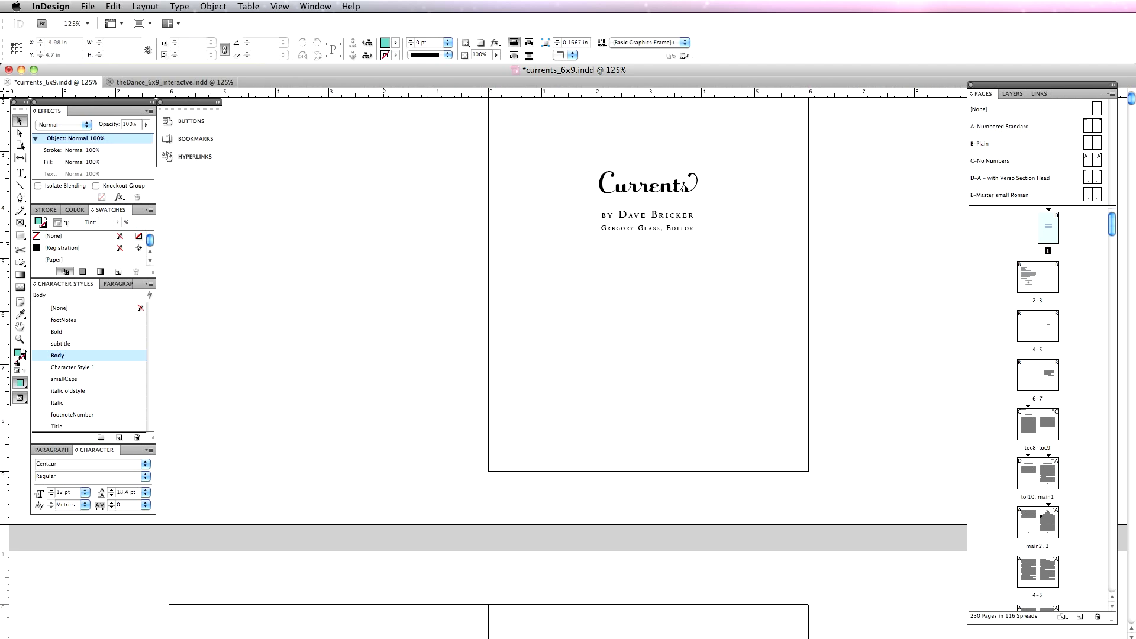
scroll(168, 157, "left", 2)
scroll(168, 157, "left", 1)
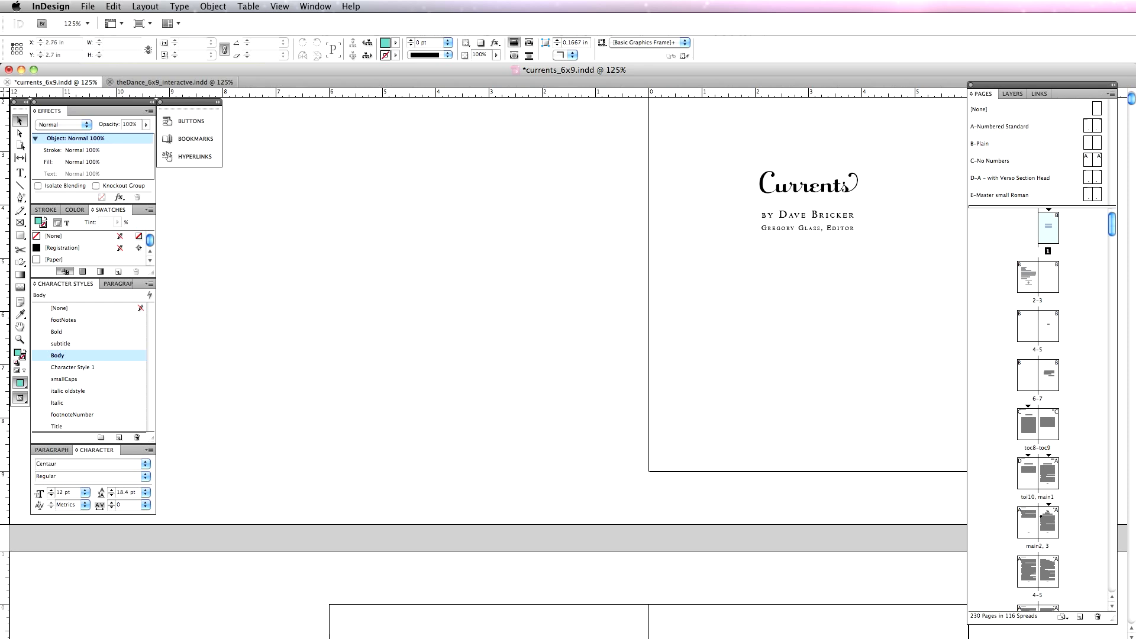
Copy the three gradient shading strips from the A-Numbered Standard master spread of theDance_6x9_interactve.indd.
left_click(169, 82)
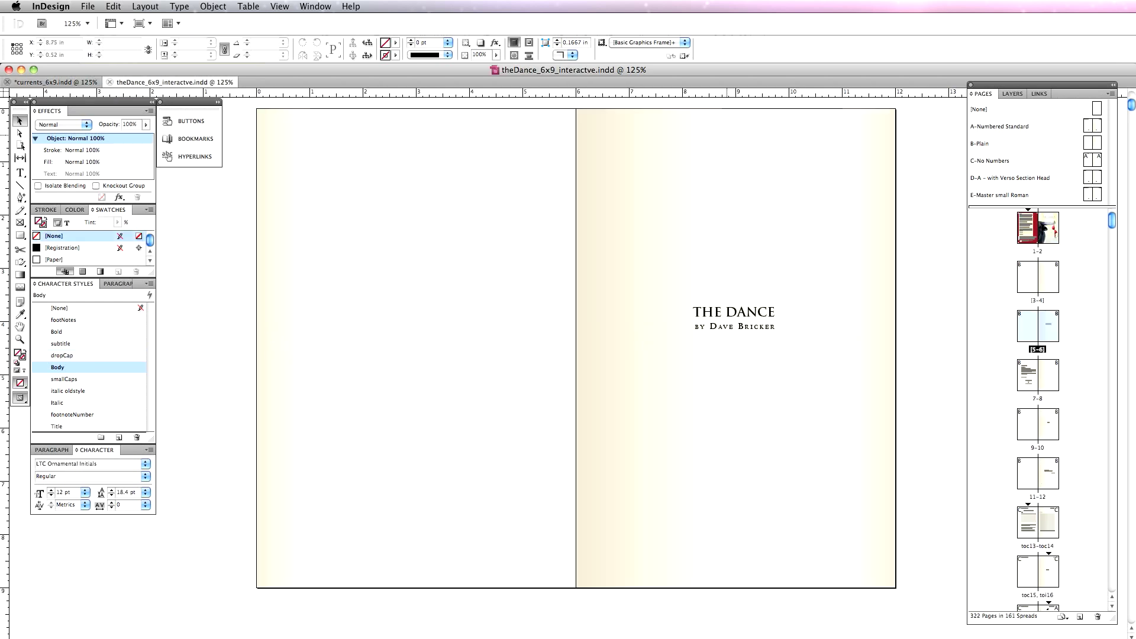
double_click(1000, 126)
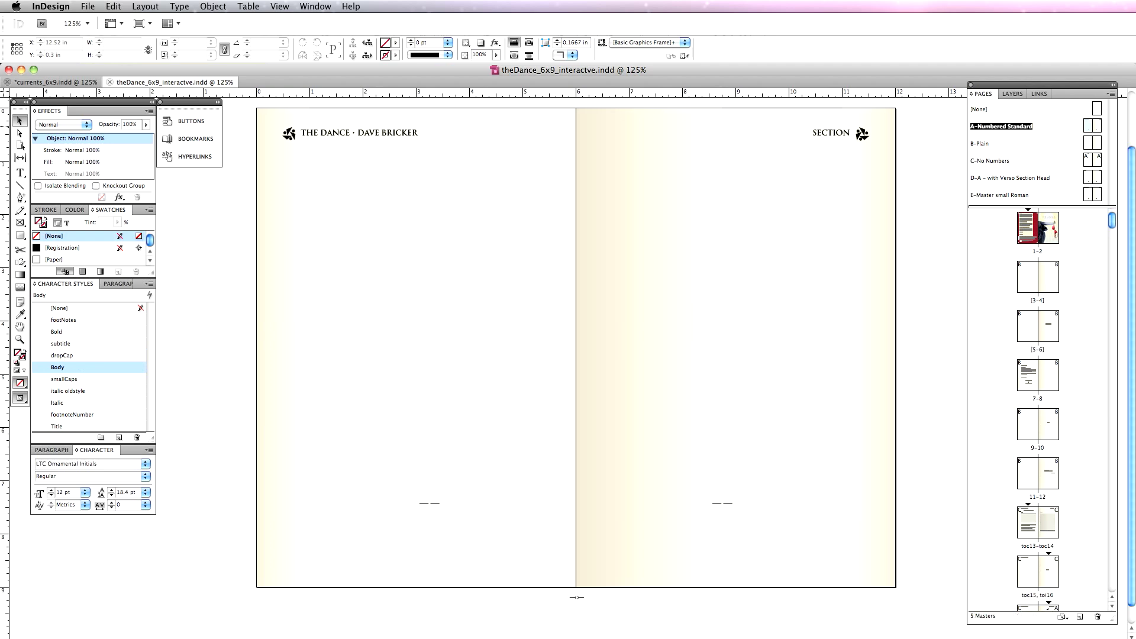
left_click(281, 178)
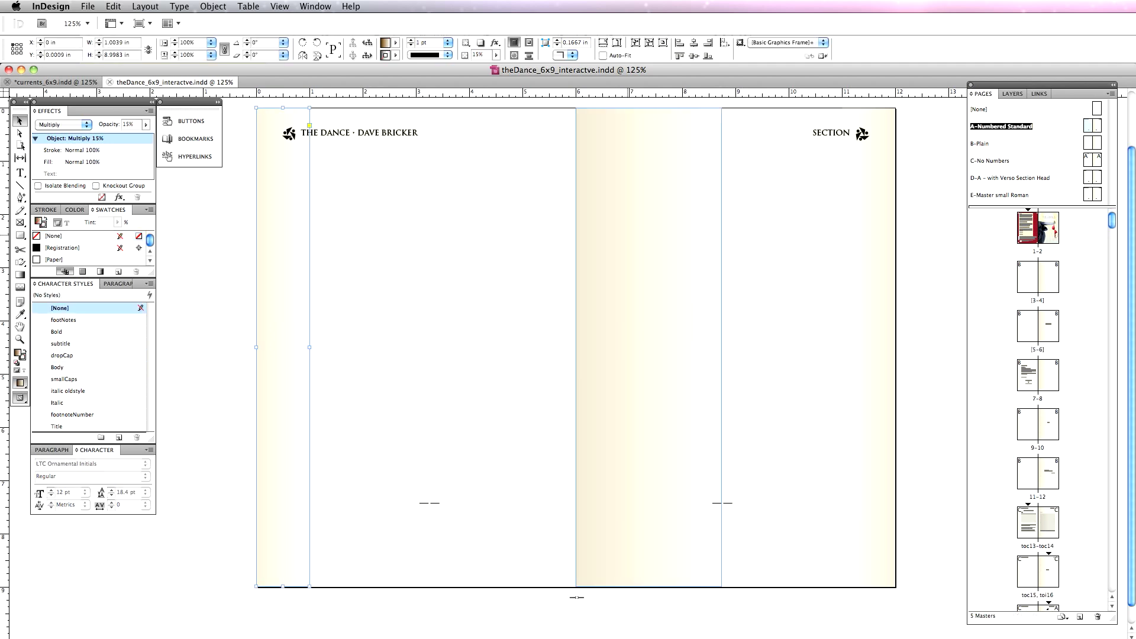
left_click(626, 236, "shift")
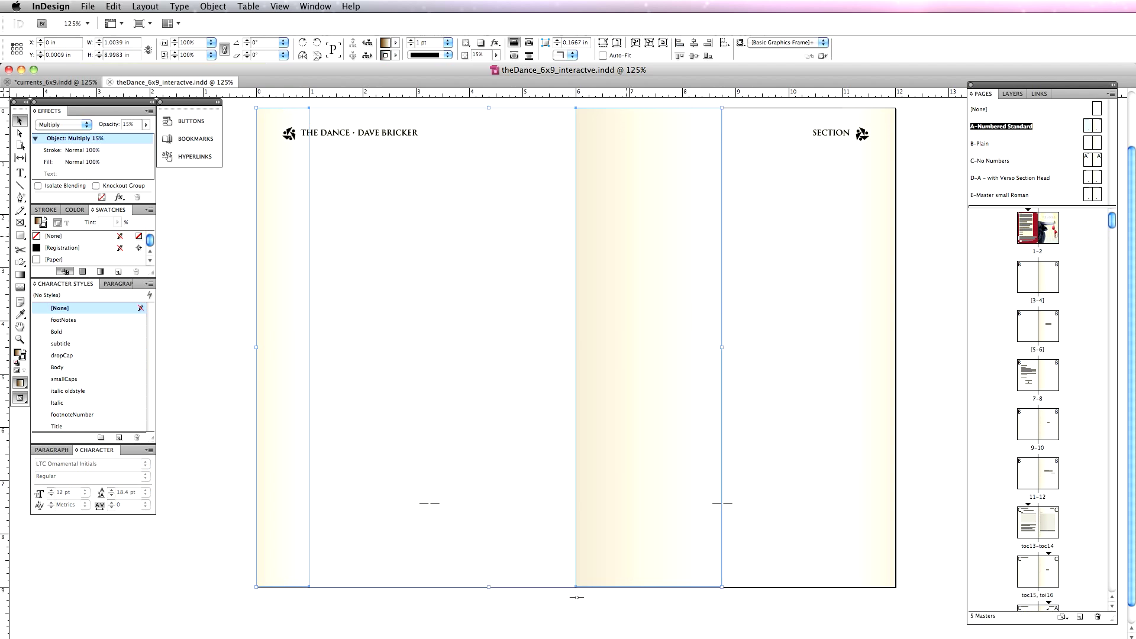
left_click(859, 245, "shift")
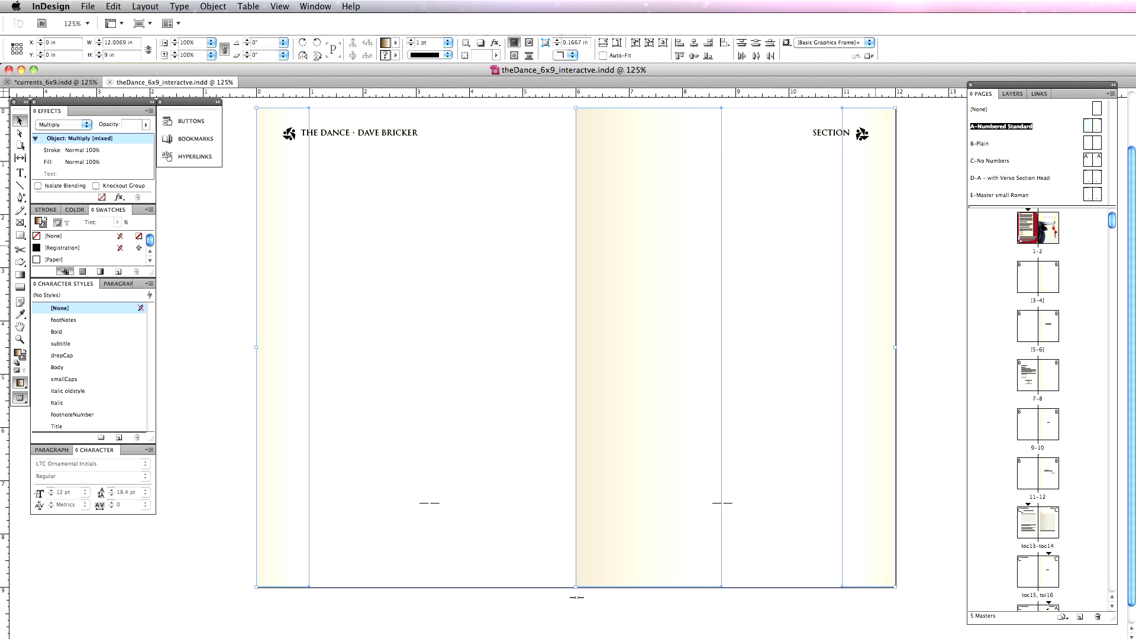
Paste the gradient shading strips in place on the A-Numbered Standard master of currents_6x9.indd and deselect them.
left_click(55, 82)
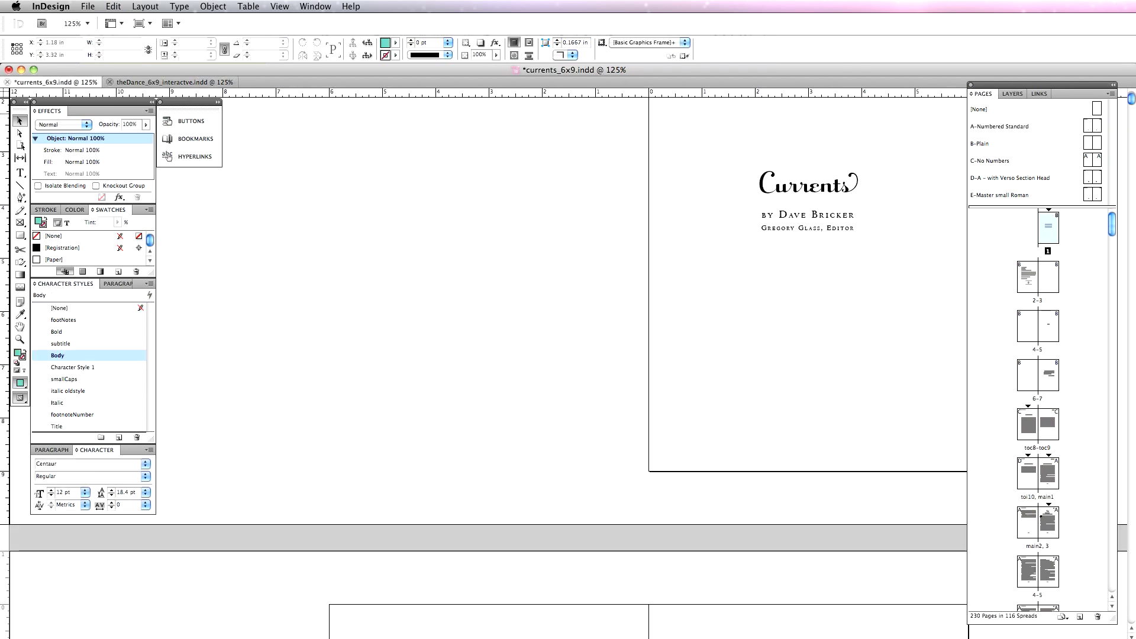
double_click(1087, 126)
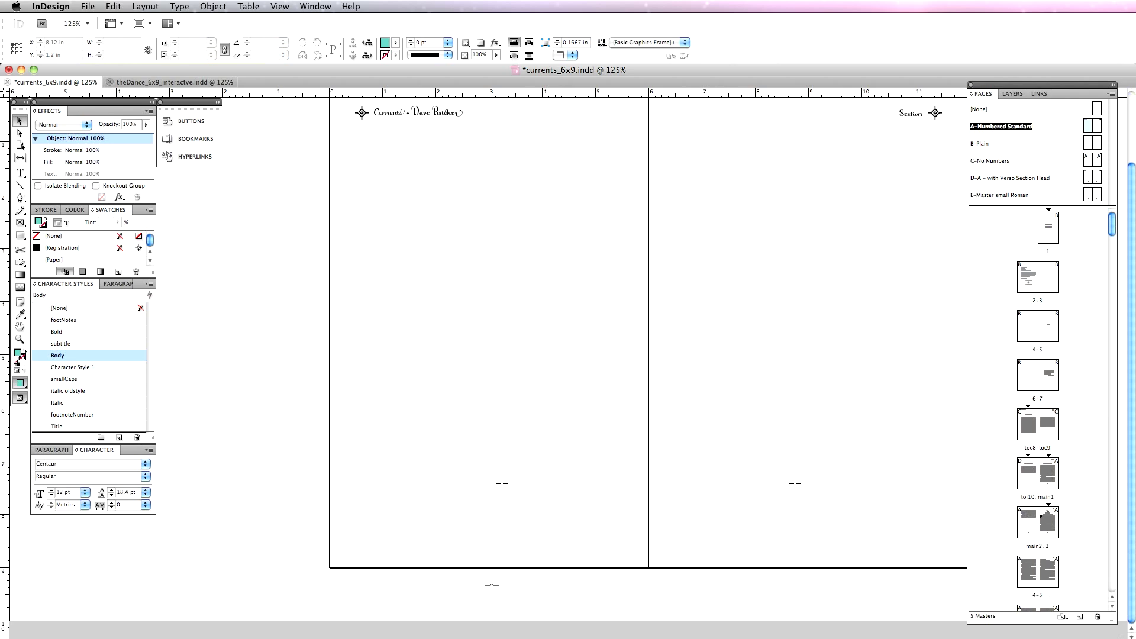
key("super+a")
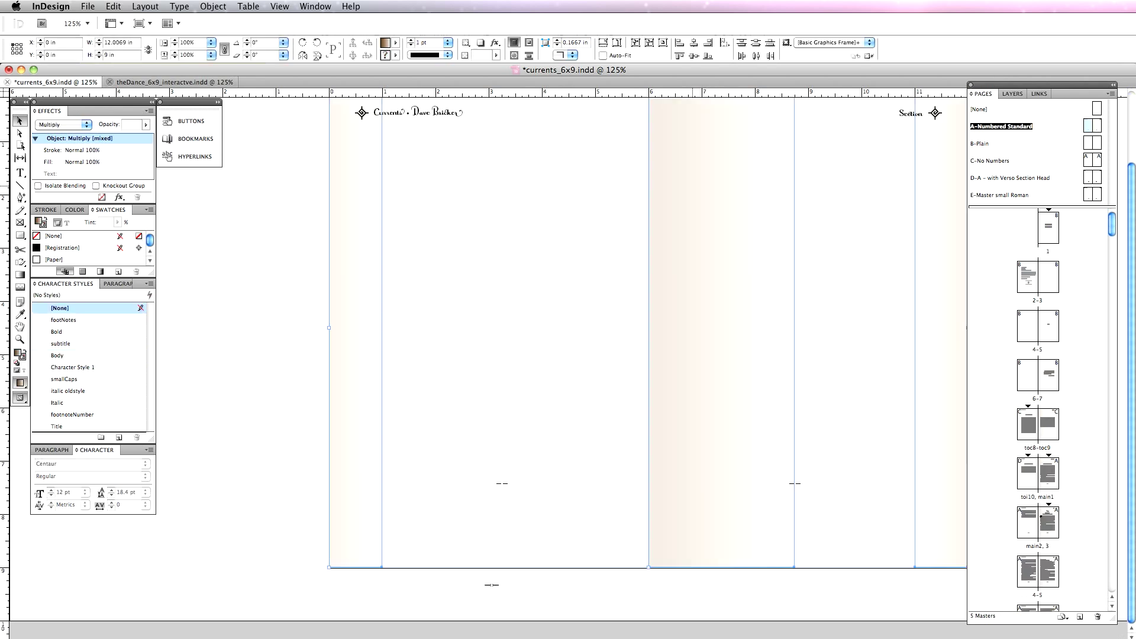
scroll(648, 355, "up", 3)
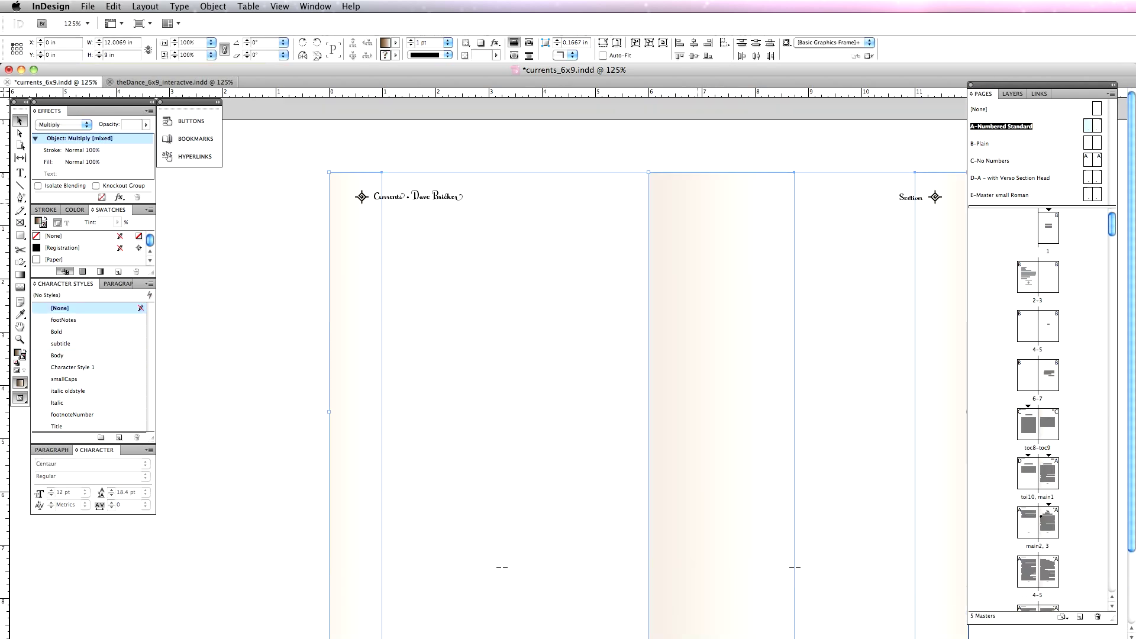
scroll(648, 355, "right", 3)
scroll(648, 355, "down", 2)
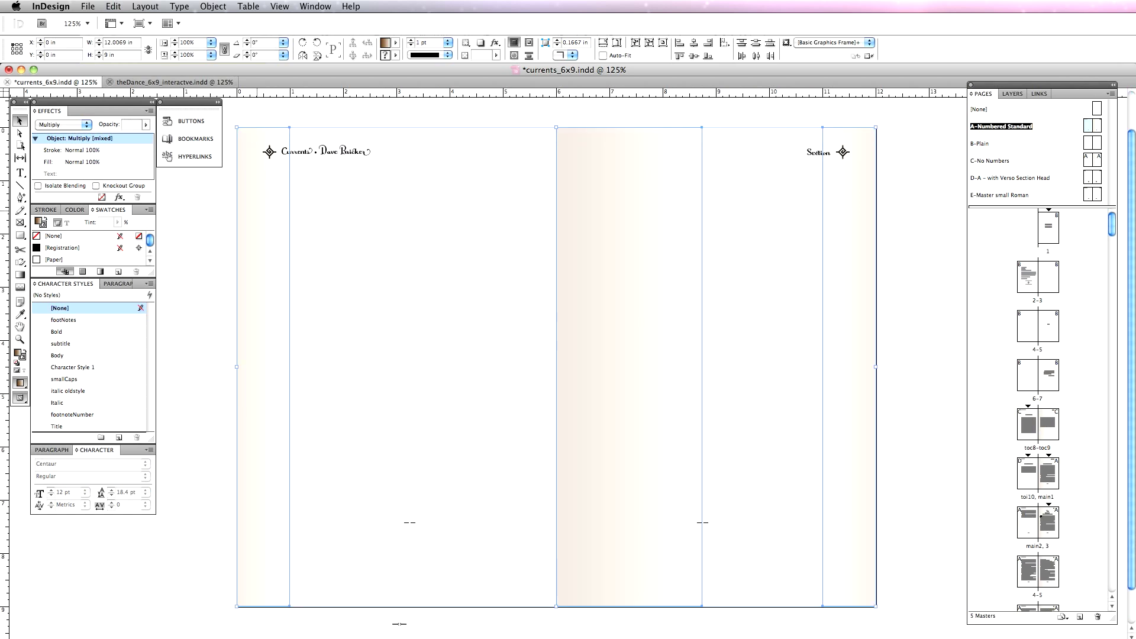
key("super+shift+a")
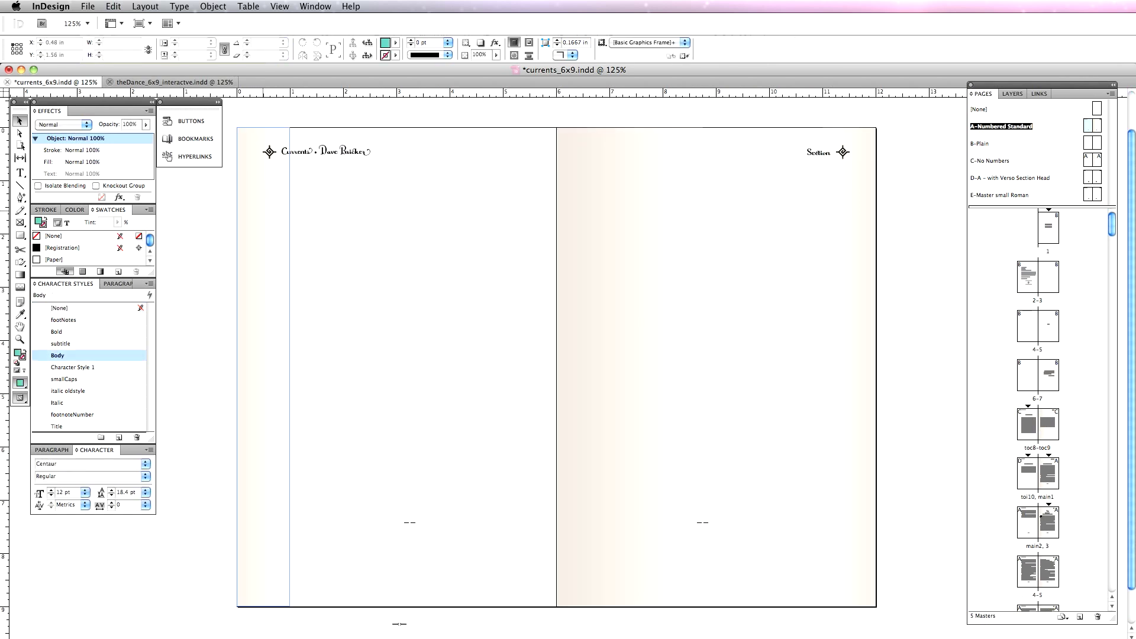
Show the gradient settings of the shading strip along the left page's outer edge, and deselect the strip.
left_click(263, 211)
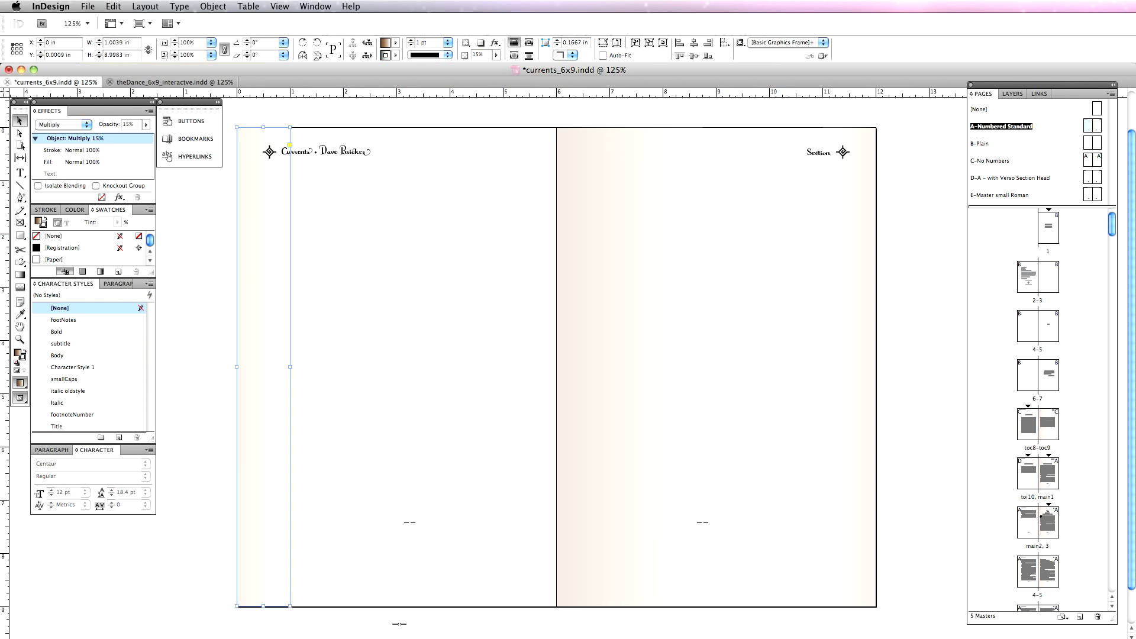
left_click(314, 7)
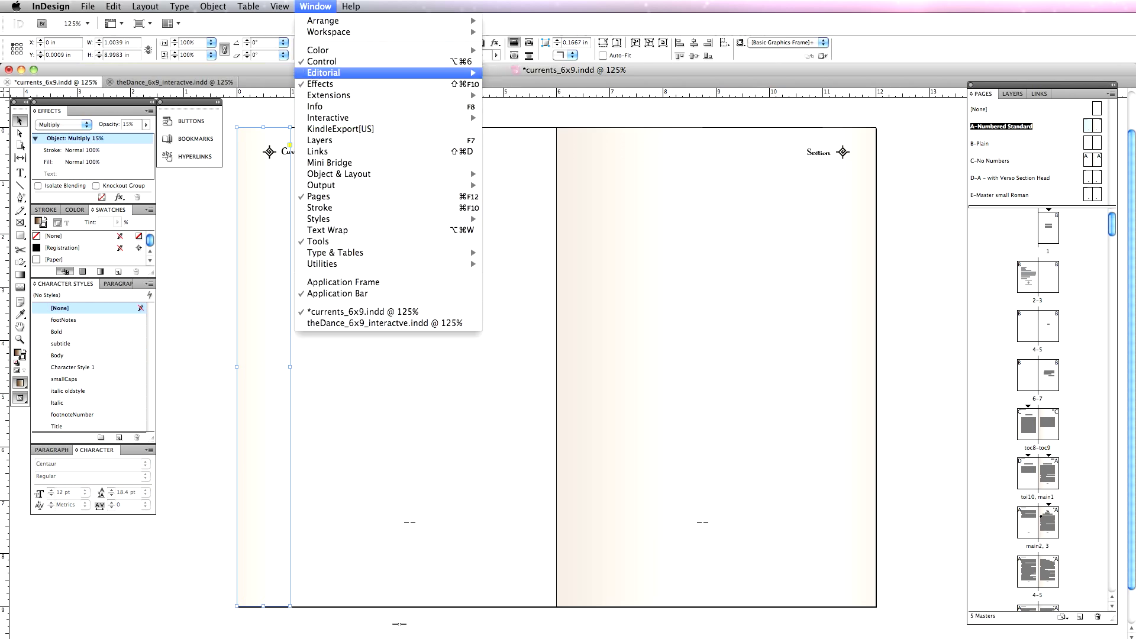
mouse_move(319, 50)
left_click(511, 62)
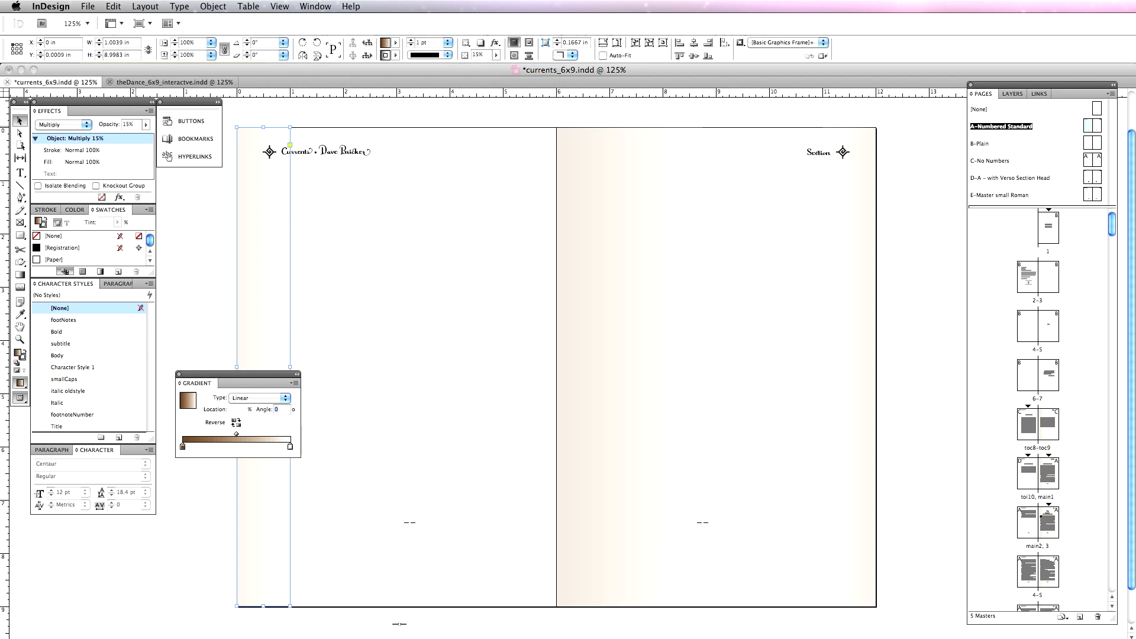
left_click(185, 196)
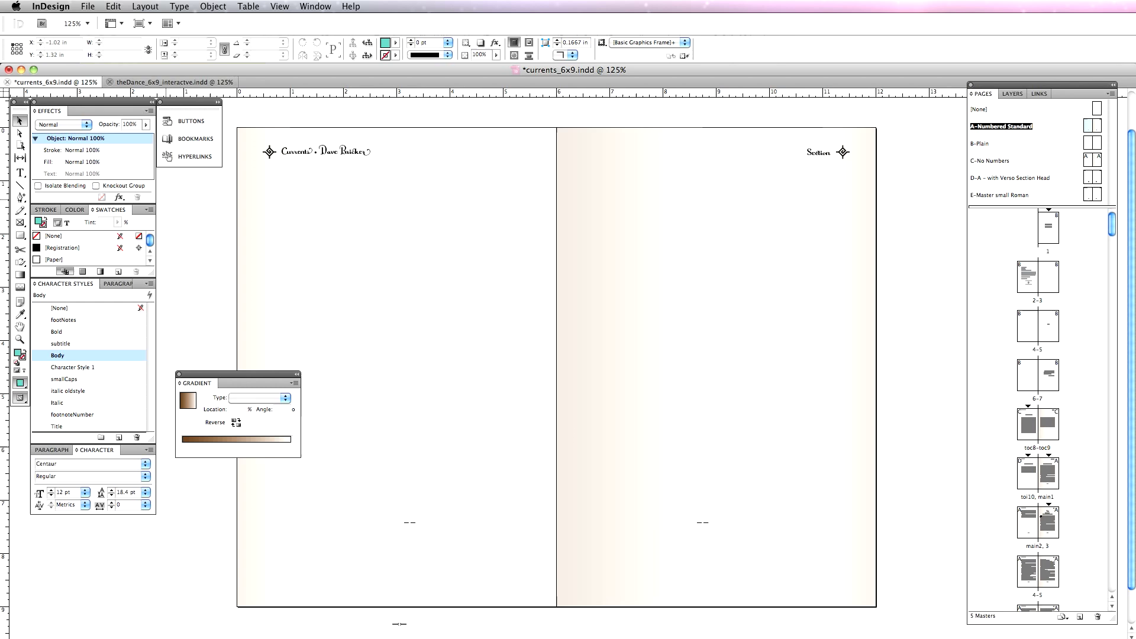
Switch the [Paper] swatch to RGB color mode and lower its Blue value slightly to give the paper a faint yellow tint.
left_click(57, 259)
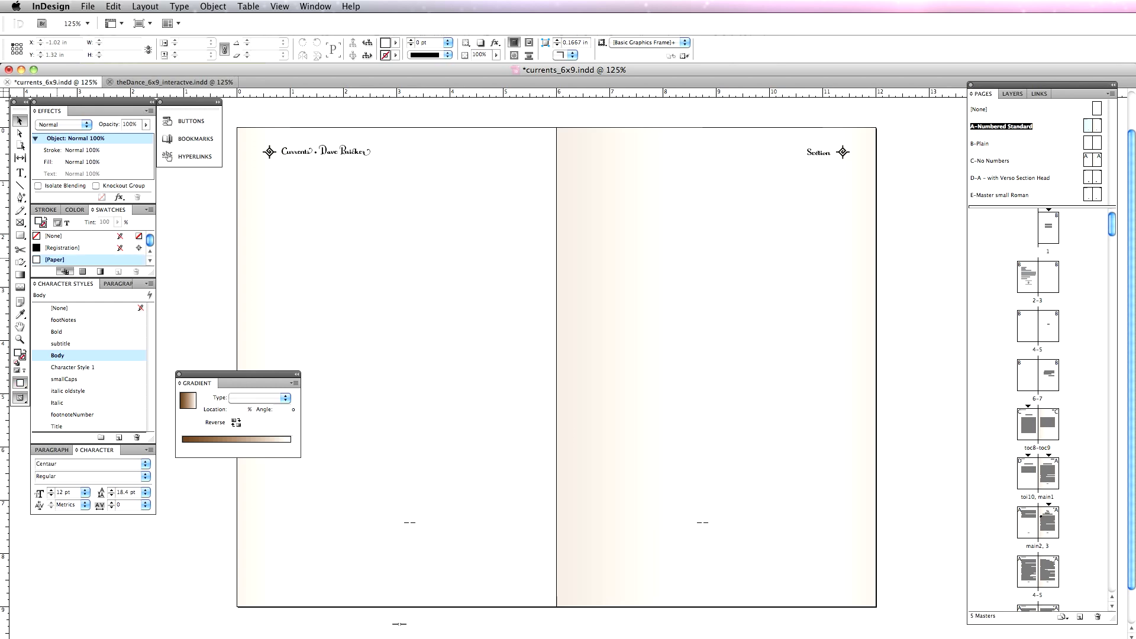
double_click(54, 260)
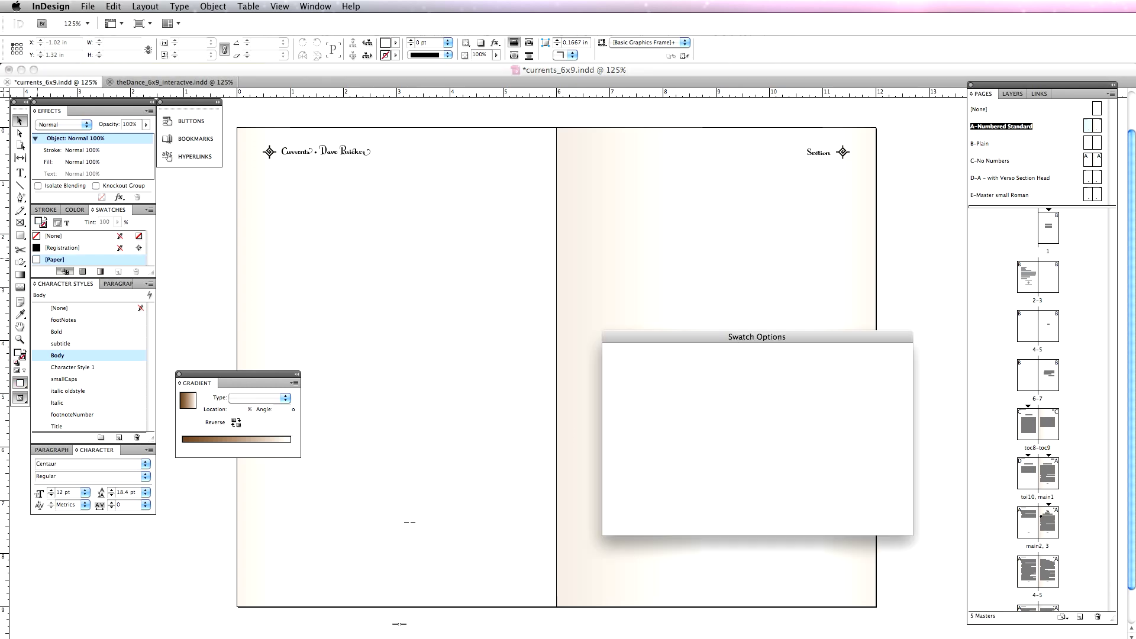
left_click(743, 408)
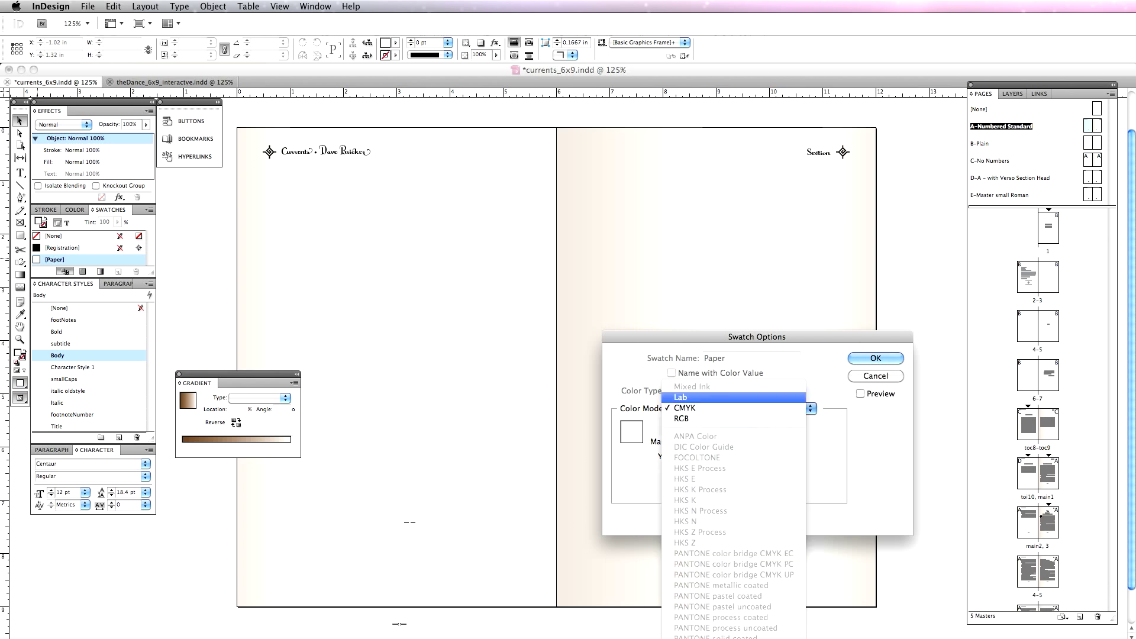
left_click(687, 419)
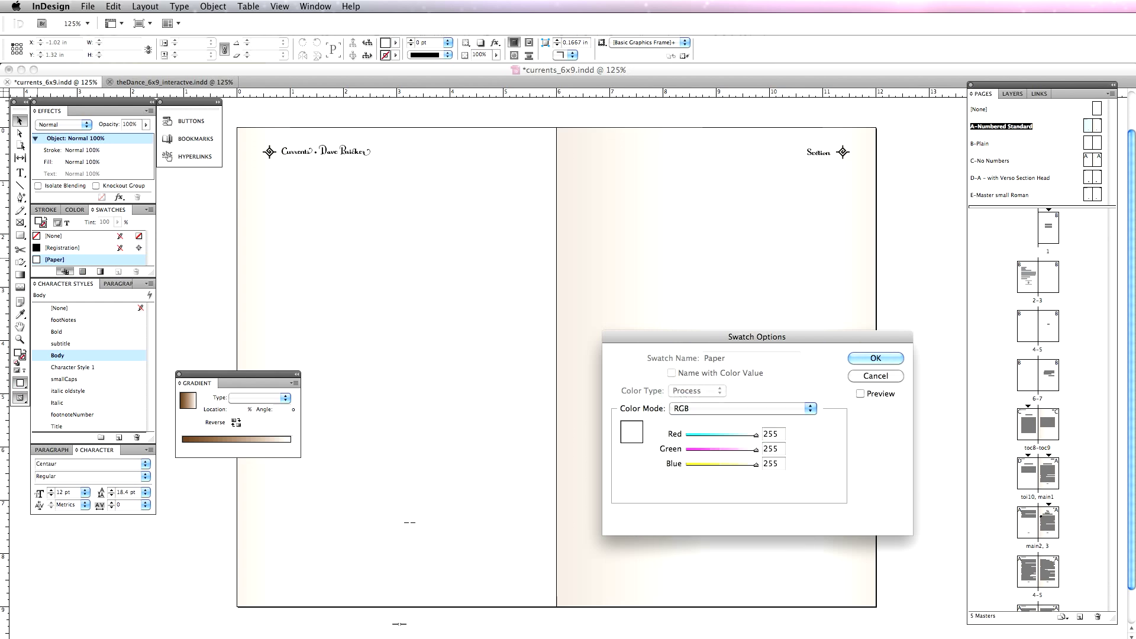
left_click_drag(757, 464, 750, 464)
left_click_drag(753, 464, 753, 465)
key("Down")
key("Return")
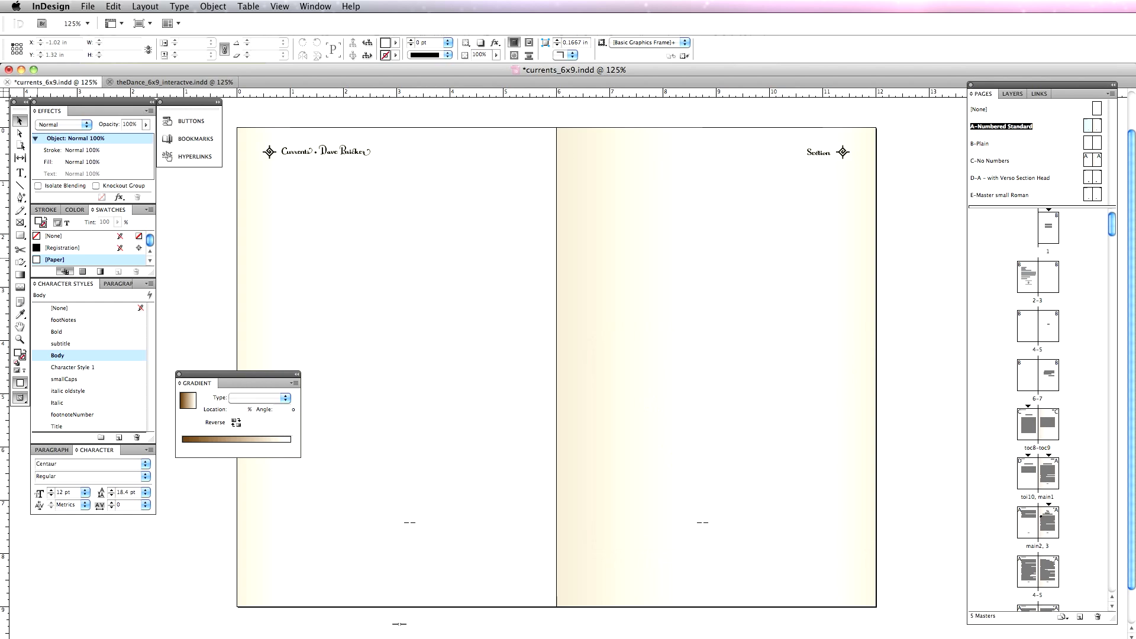
Open the table of contents spread toc8–toc9 and check how the page shading looks behind the text.
scroll(556, 367, "right", 2)
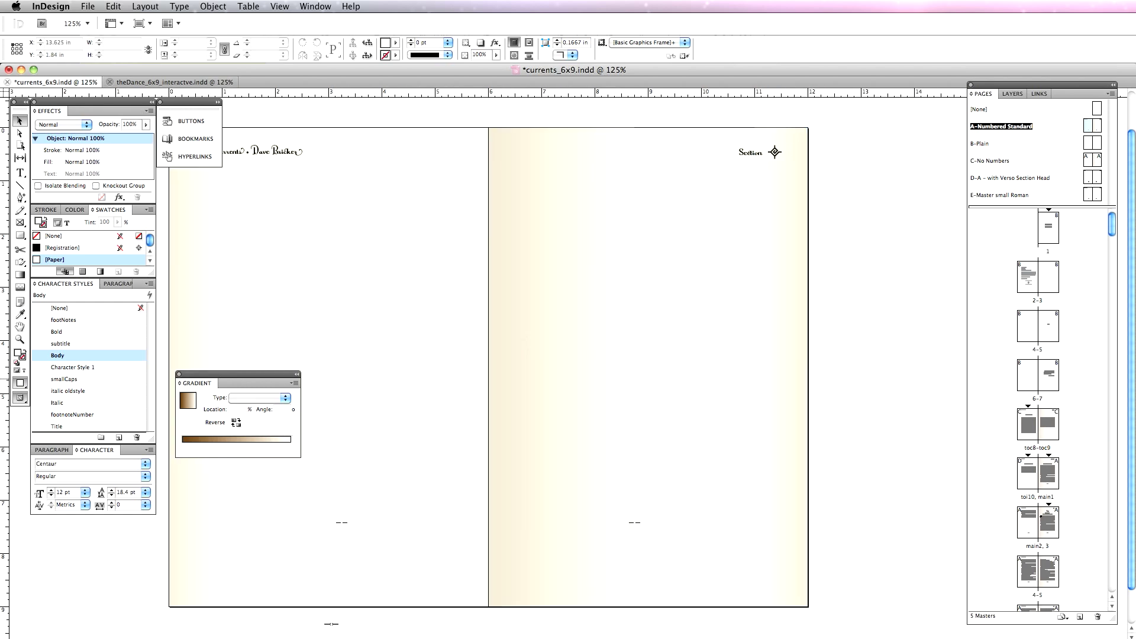
double_click(1028, 425)
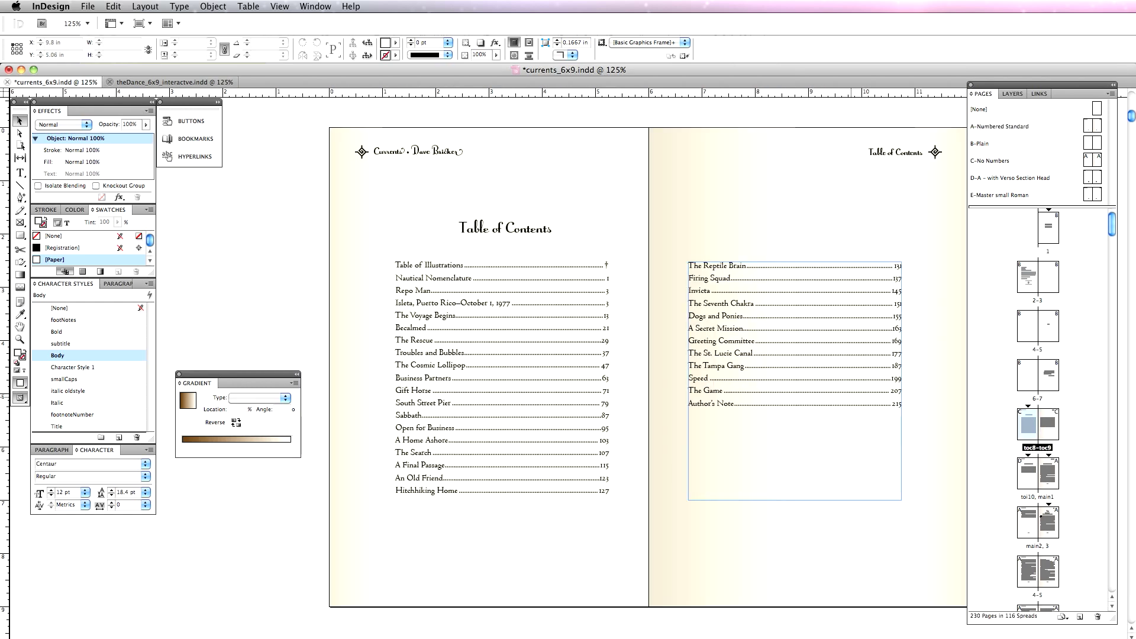
scroll(523, 367, "right", 3)
scroll(522, 366, "left", 4)
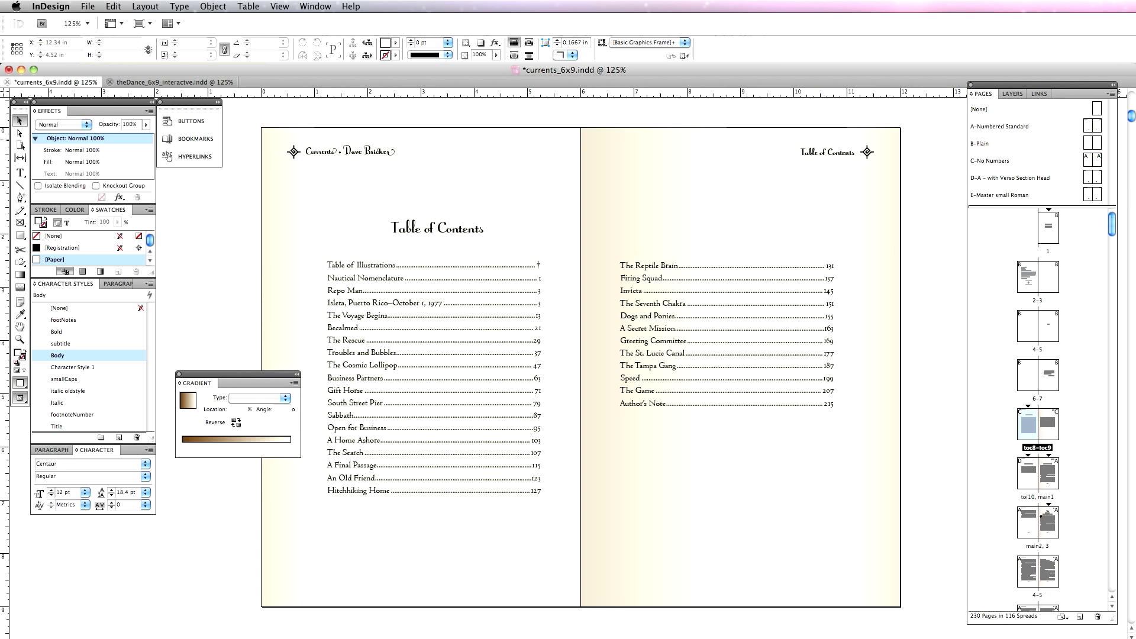
Paste the gradient shading strips in place on the B-Plain master spread.
double_click(980, 143)
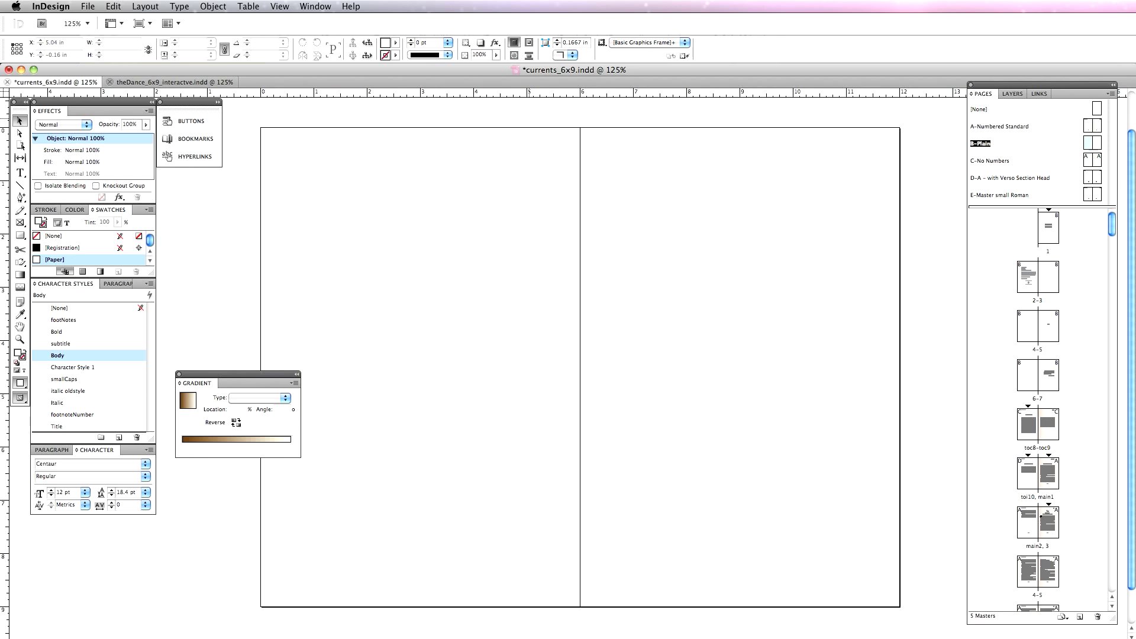
key("super+a")
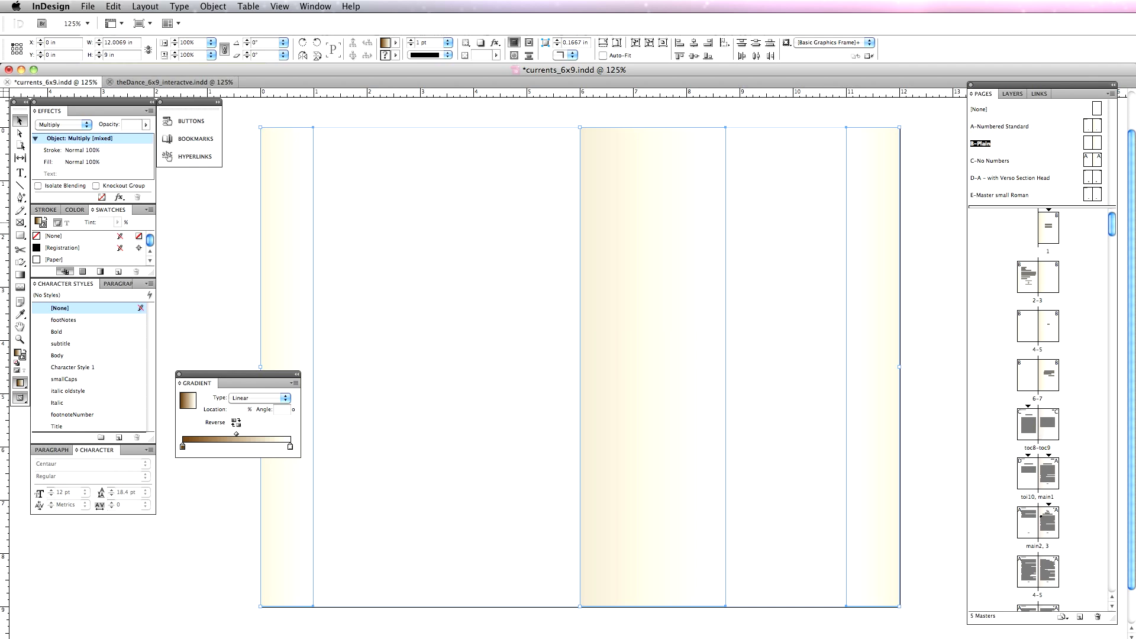
Check the page shading on the C-No Numbers master spread and on the table of contents spread toc8–toc9, leaving nothing selected.
double_click(990, 160)
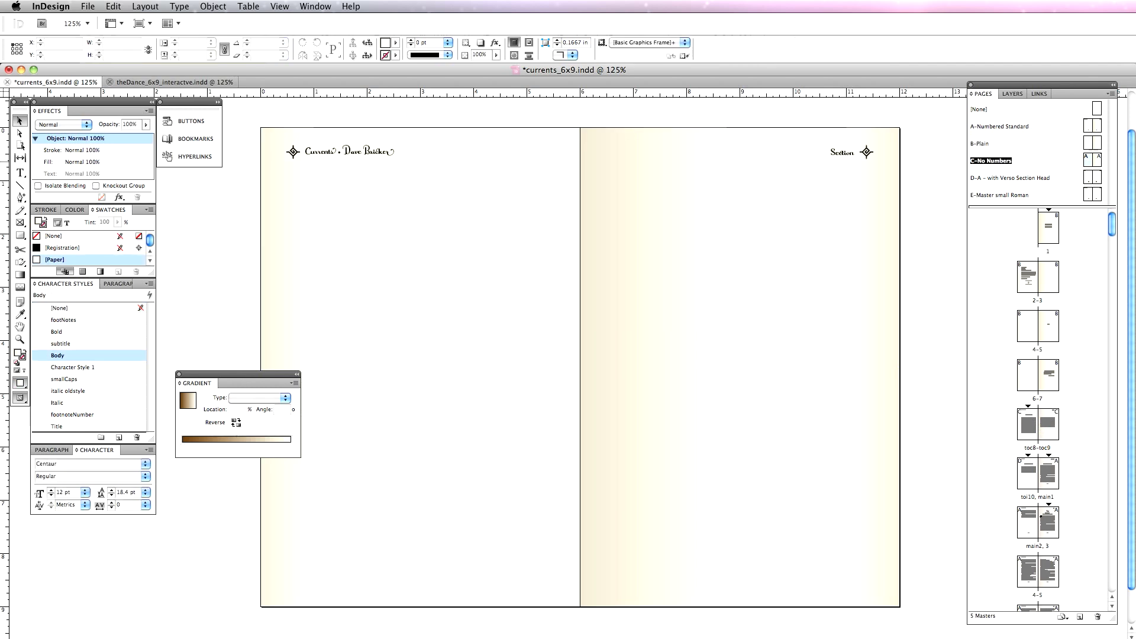
double_click(1028, 424)
left_click(947, 358)
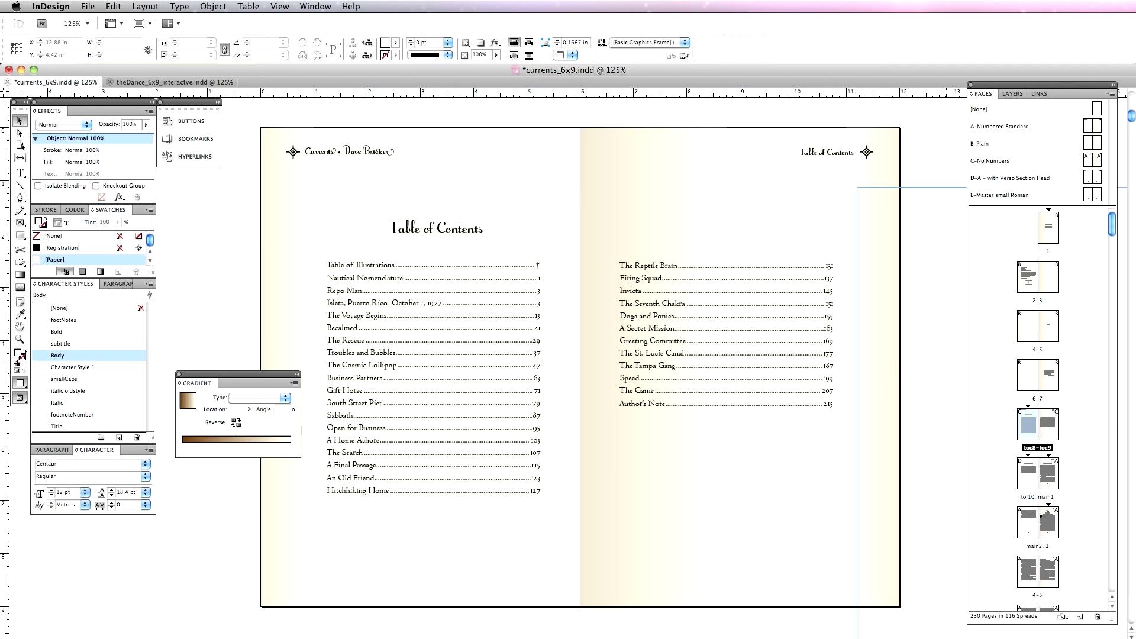
key("Delete")
key("super+z")
key("super+shift+a")
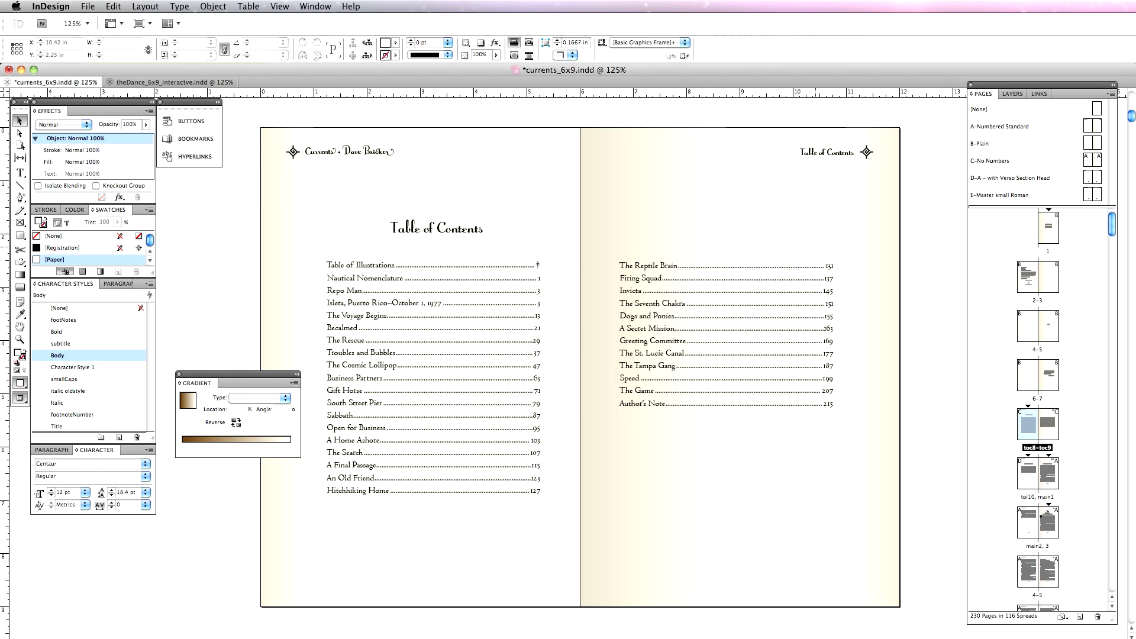
Export all pages as Flash Player (SWF) with an HTML file and interactive page curl, replacing the existing currents_6x9_1-10.swf.
left_click(88, 6)
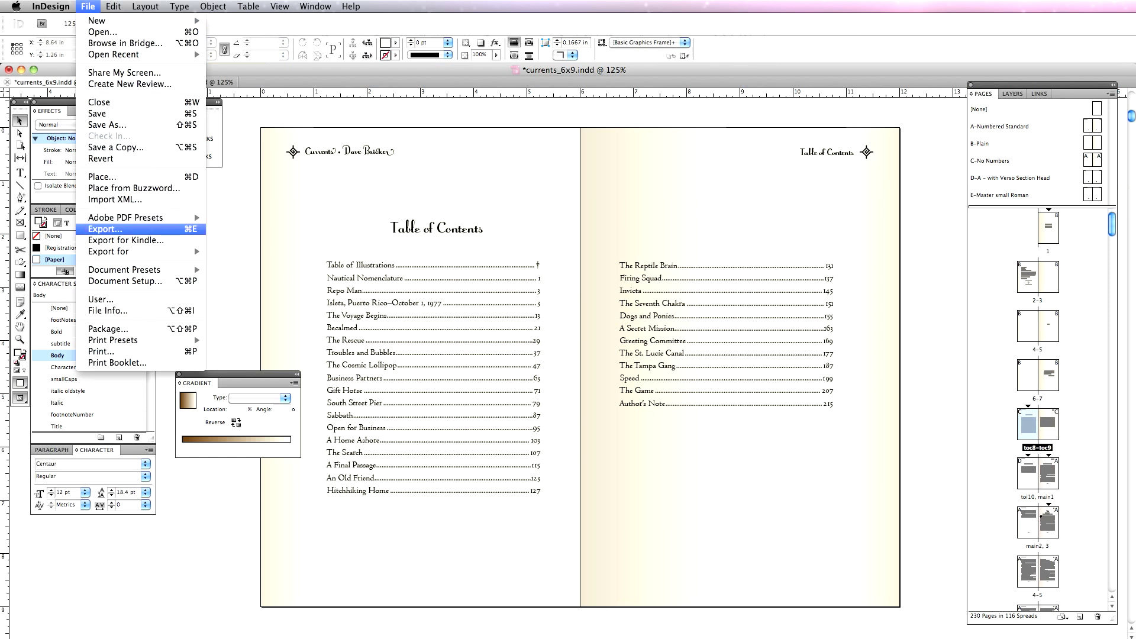
left_click(142, 228)
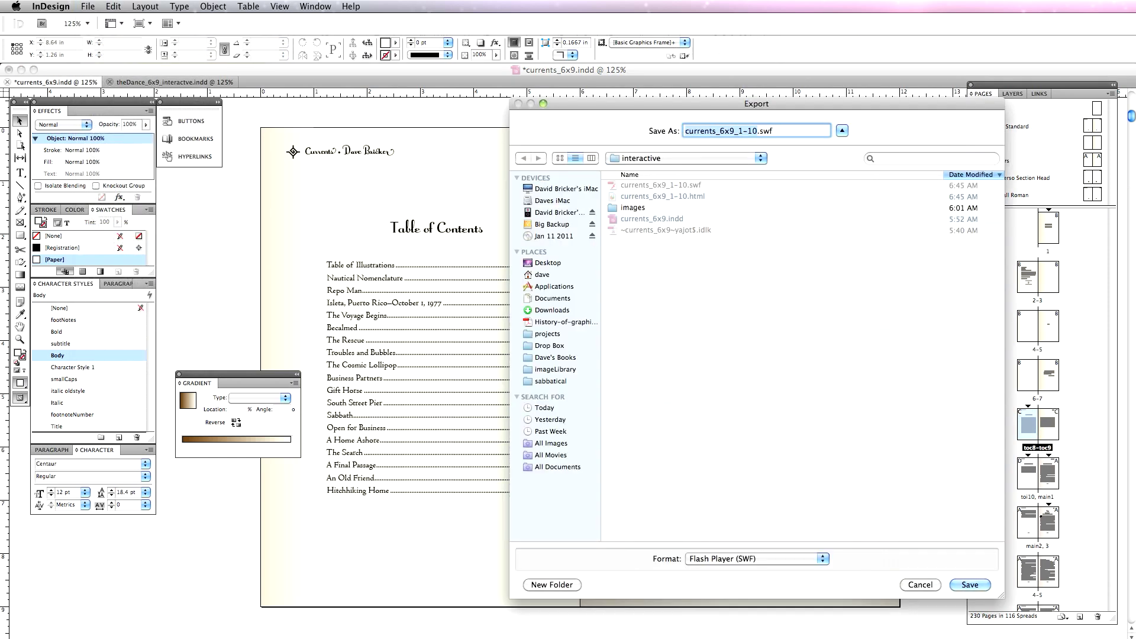
key("Return")
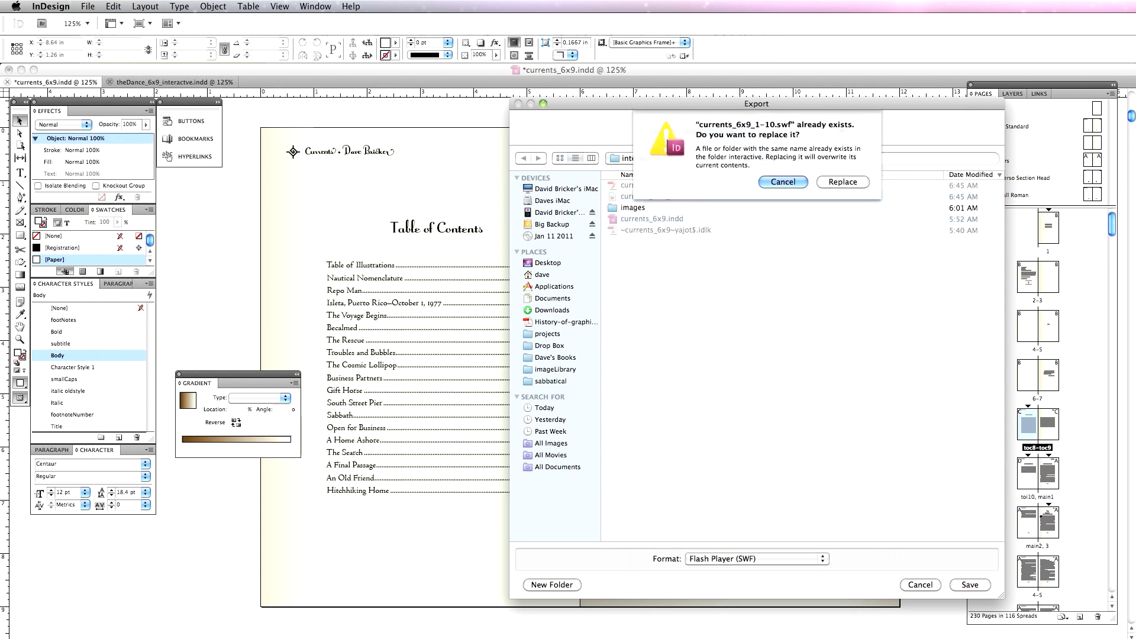
left_click(842, 182)
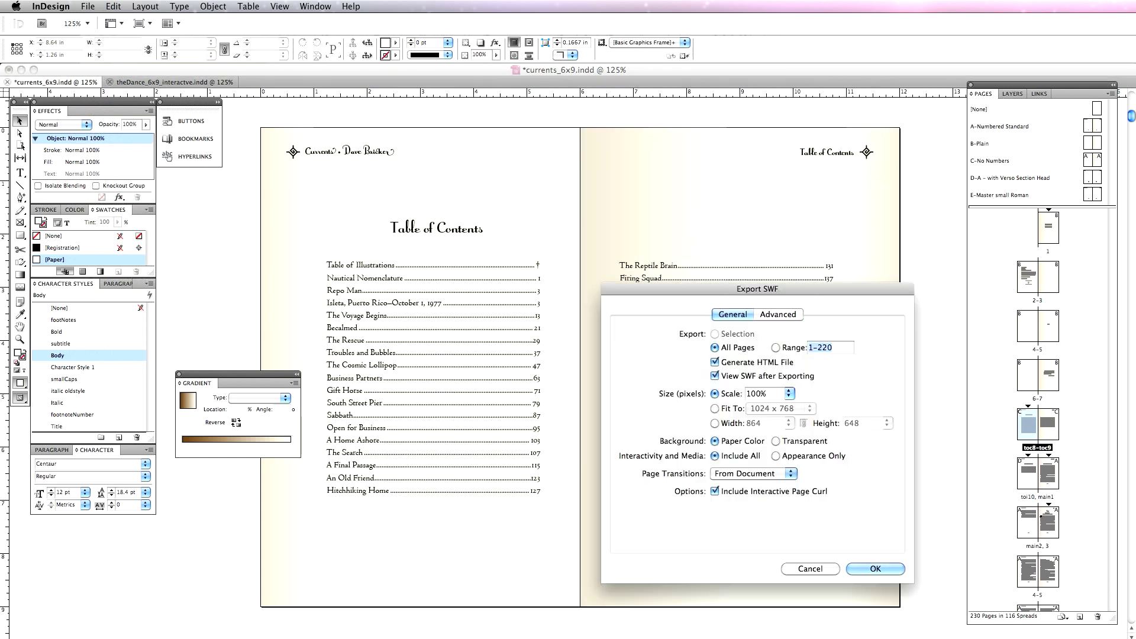
key("Return")
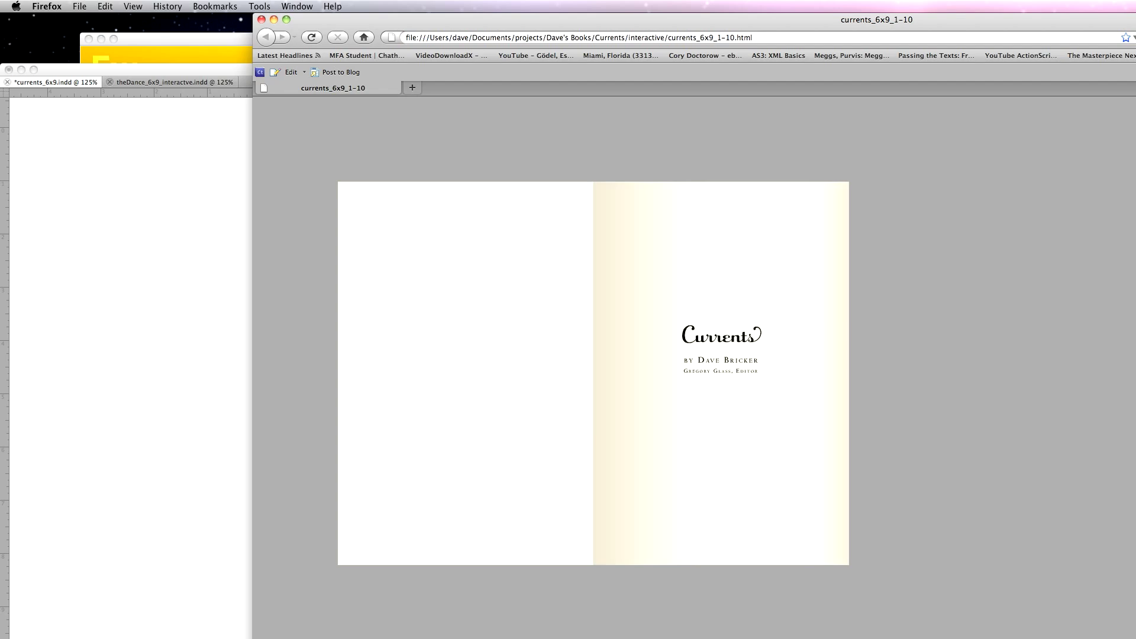
Page forward through the exported book in the browser to the Nautical Nomenclature spread, curling a page by its corner to check the shading.
key("Right")
left_click_drag(843, 559, 618, 358)
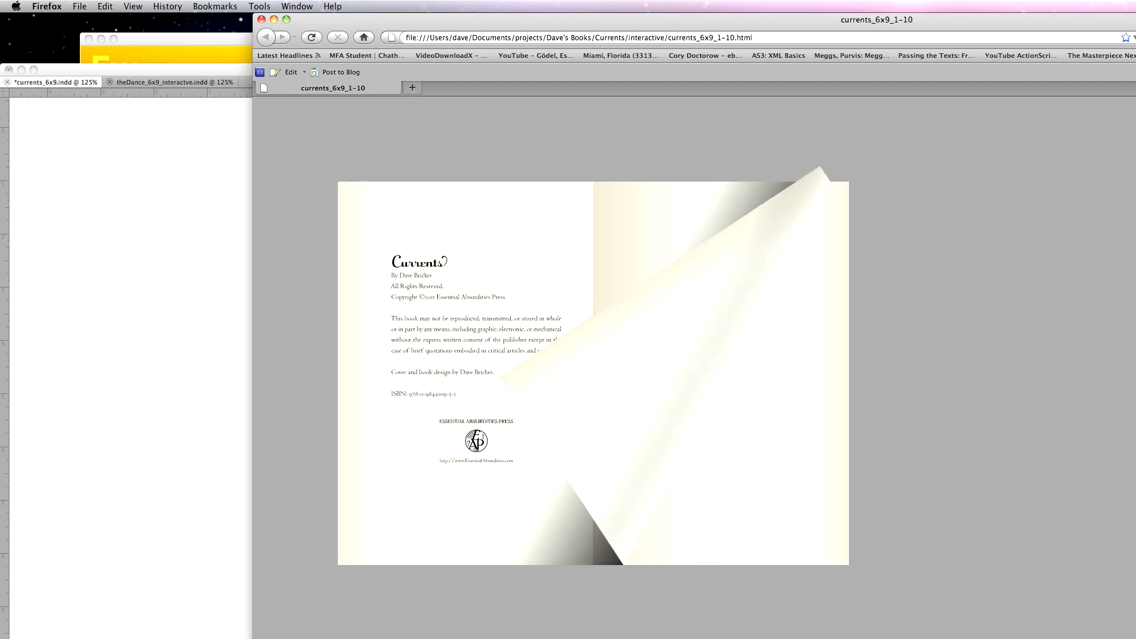
left_click_drag(565, 477, 468, 557)
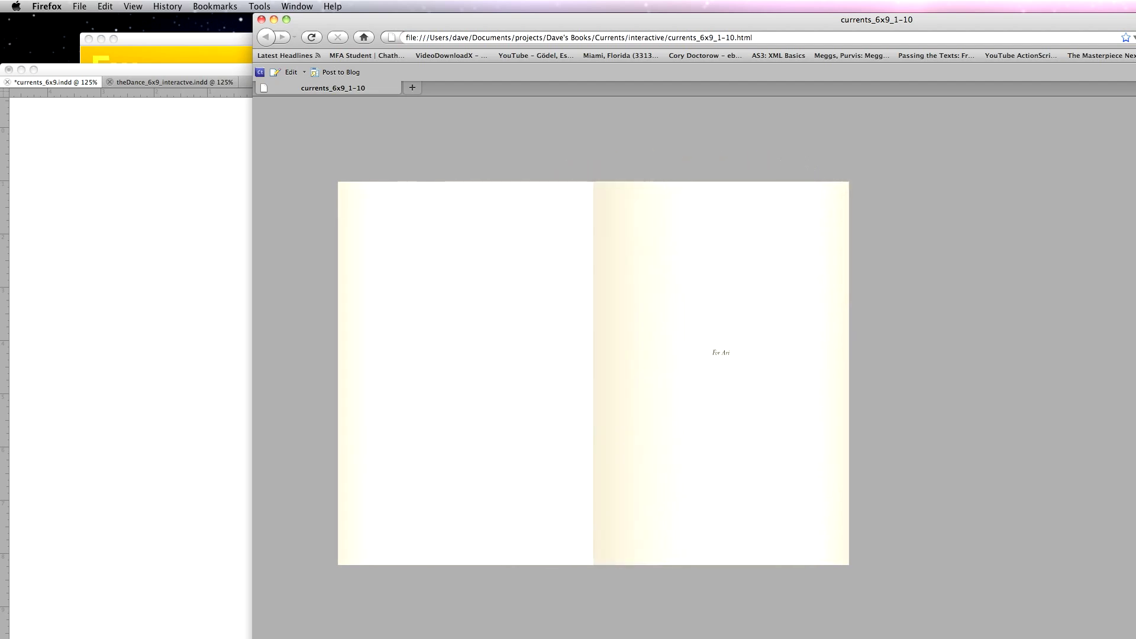
key("Right")
key("Right")
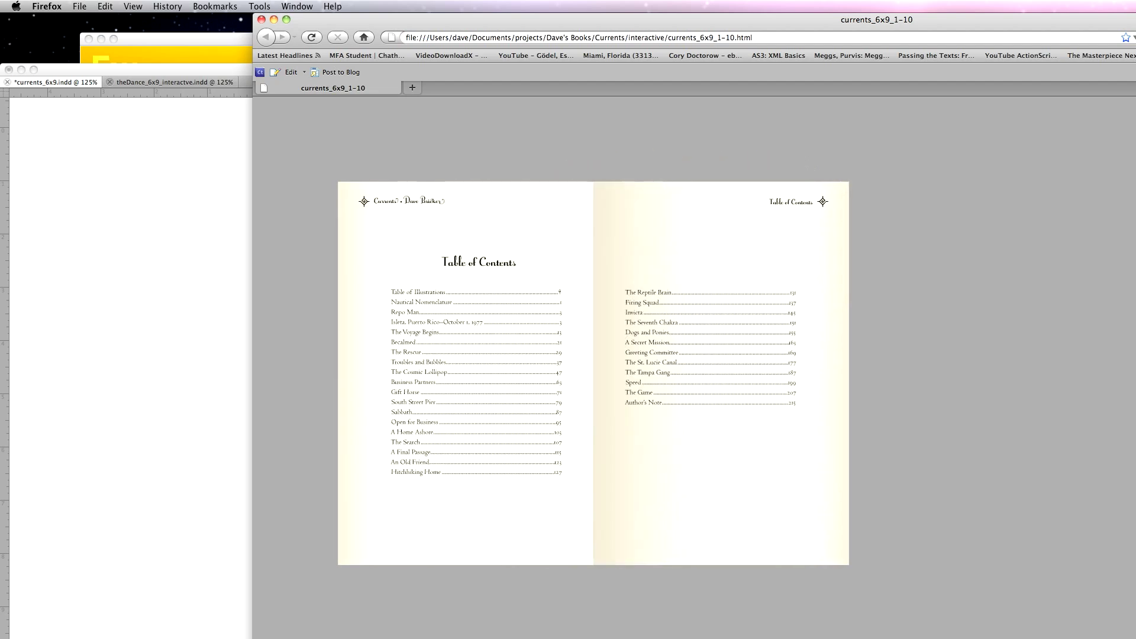
key("Right")
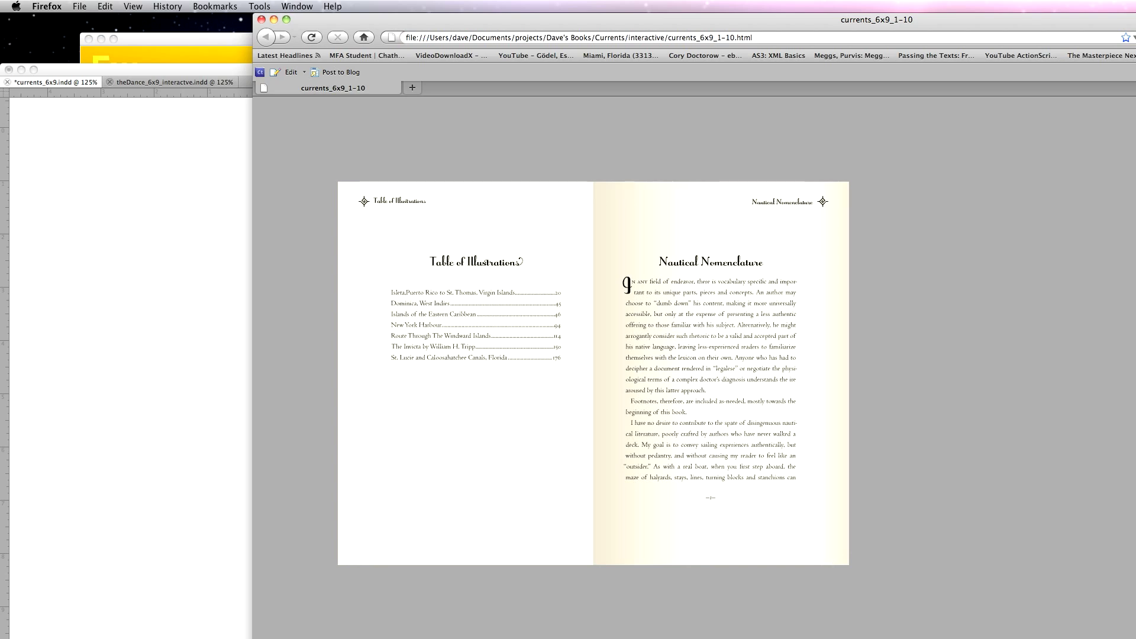
Page back through the exported book to the Currents title page.
key("Left")
key("Left")
key("Left")
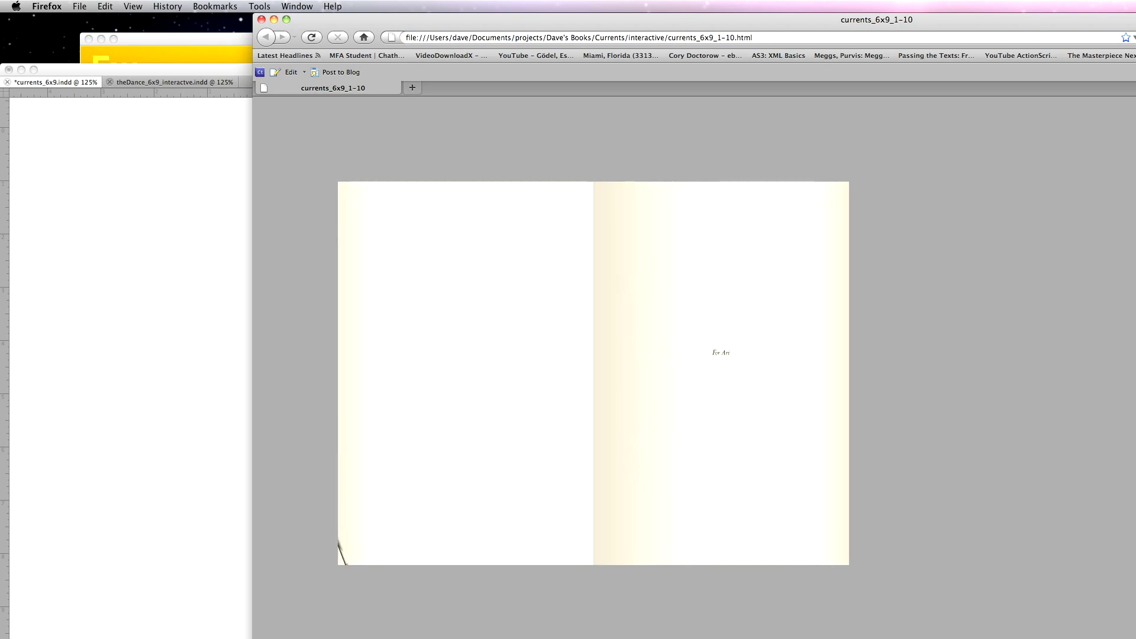
key("Left")
key("Left")
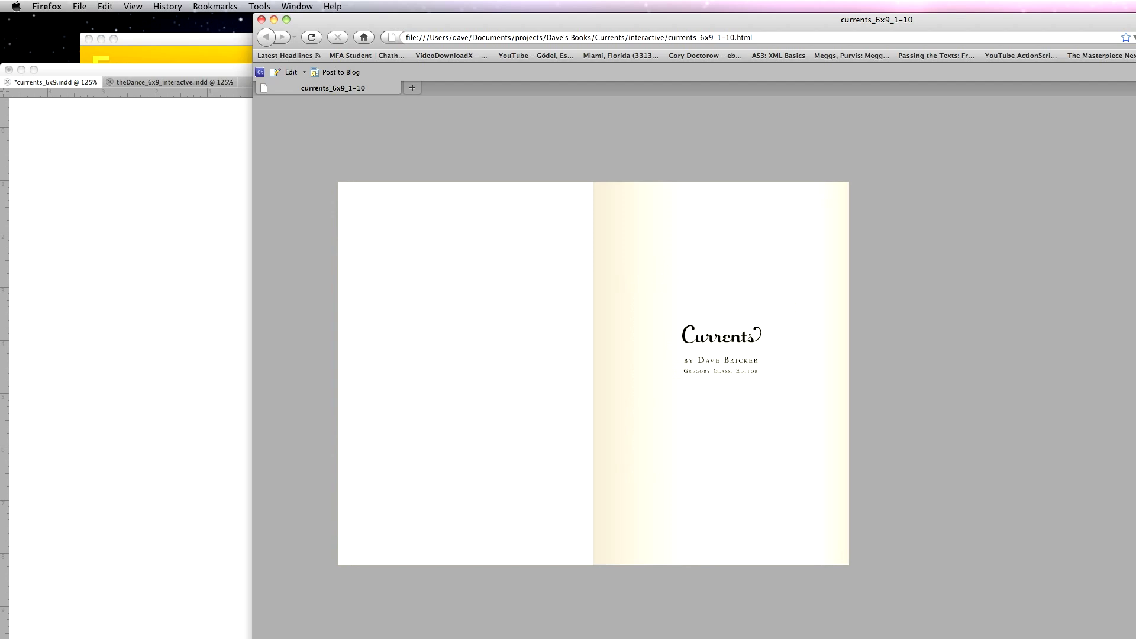